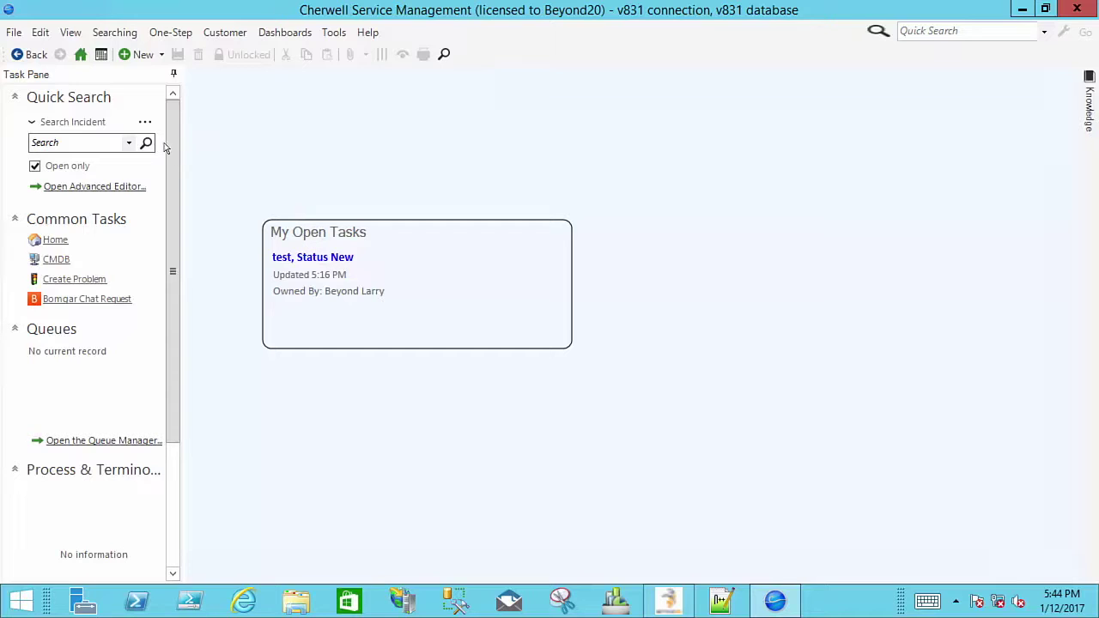
Open the task titled "test" from the My Open Tasks list and advance its status to In Progress.
left_click(312, 260)
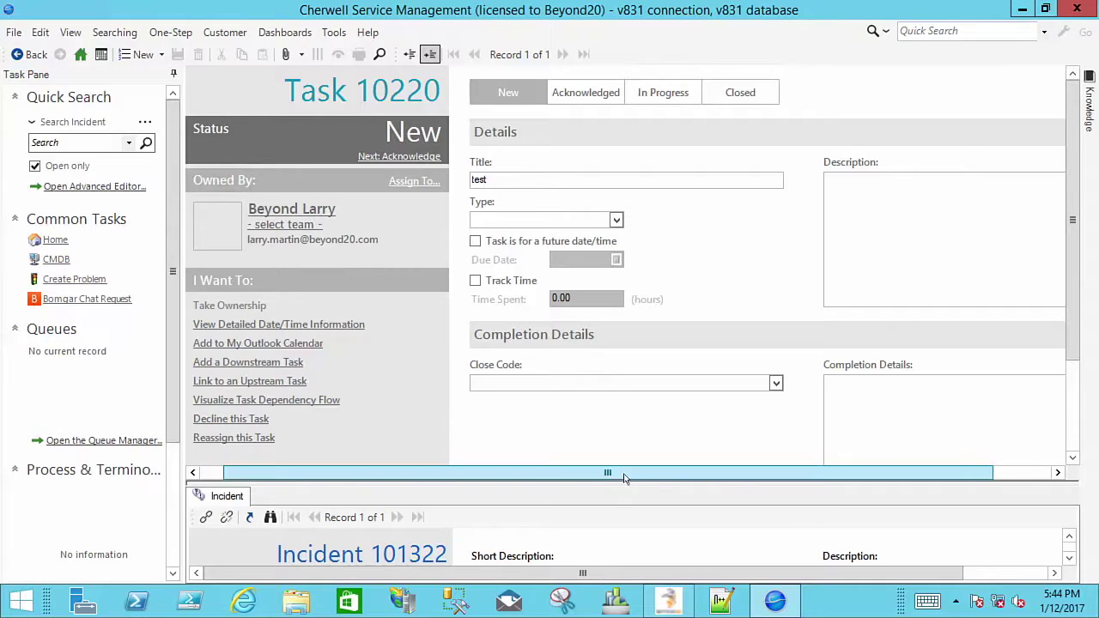
left_click_drag(584, 473, 665, 473)
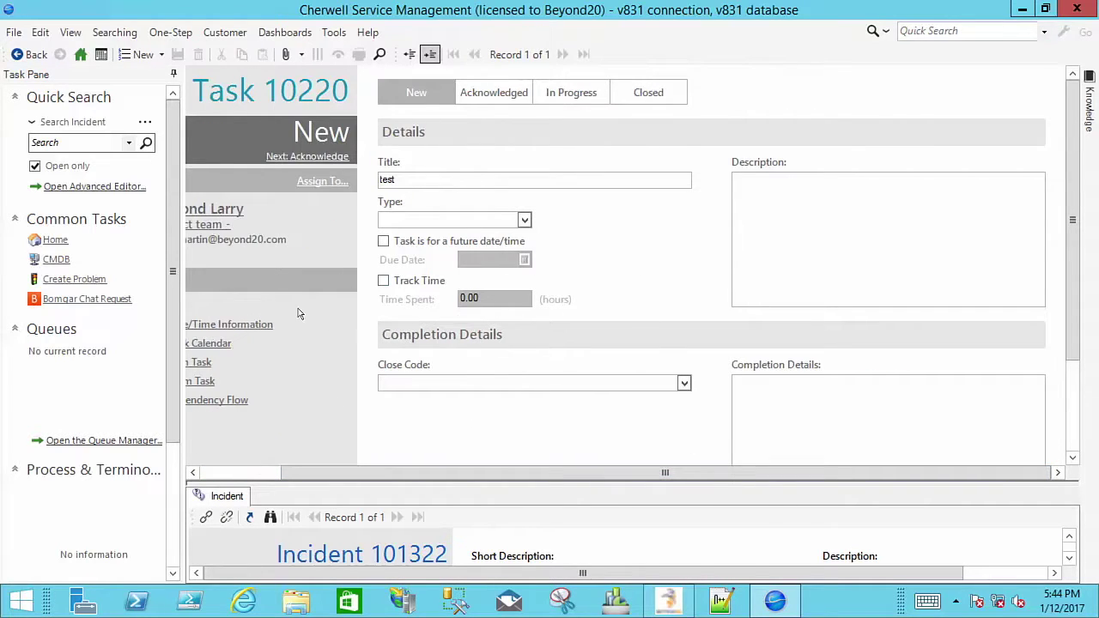
left_click(317, 161)
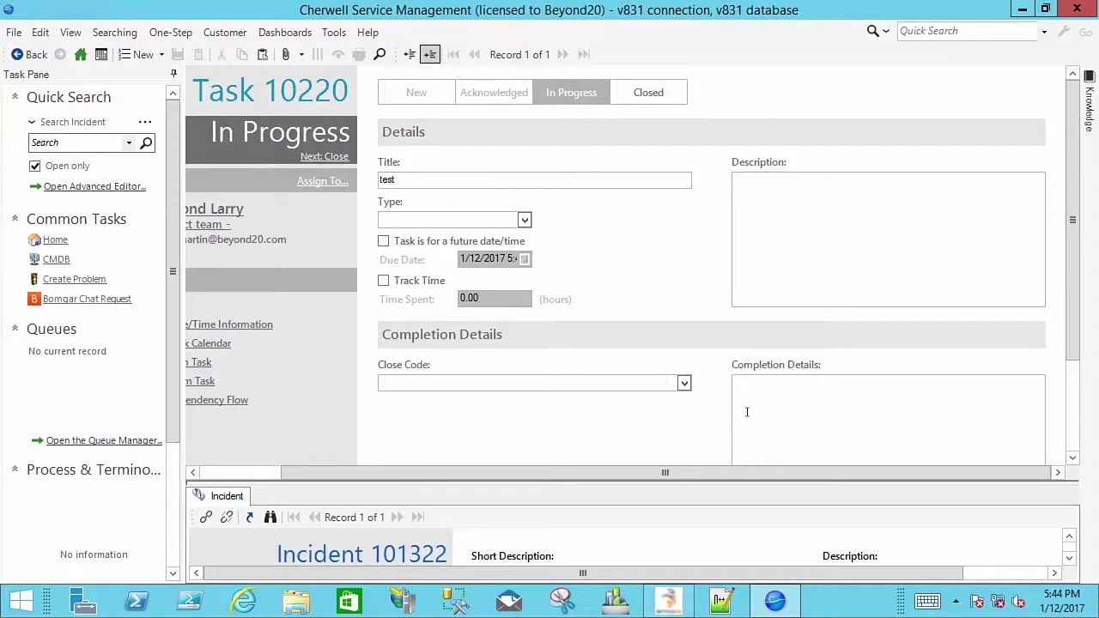
Close the task with the close code Declined and "test" as its completion details.
left_click(750, 410)
type("test")
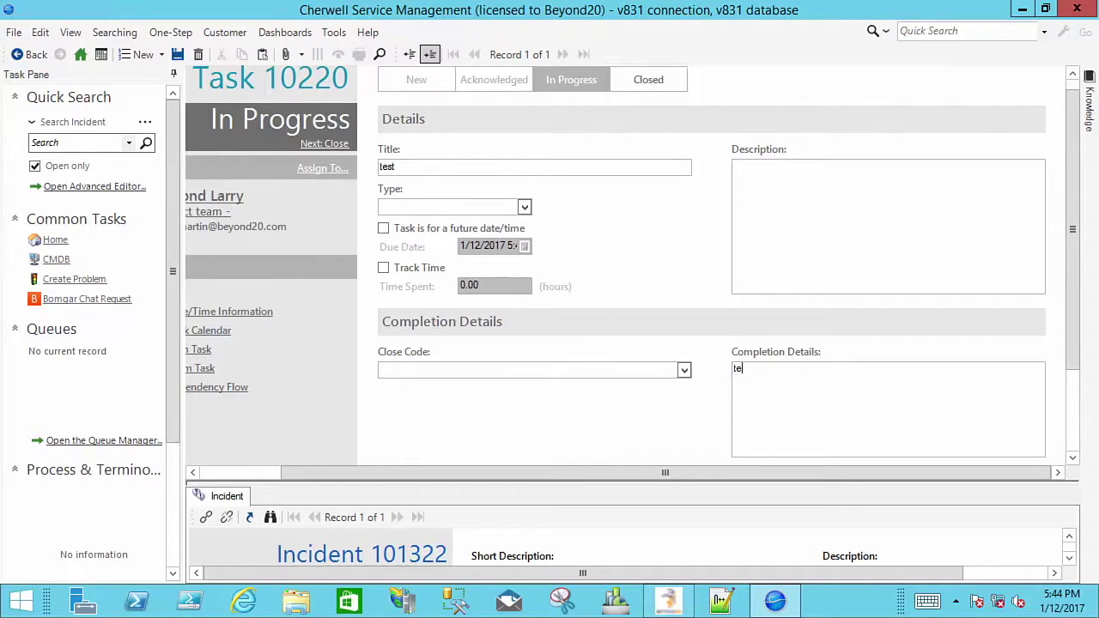
left_click(684, 370)
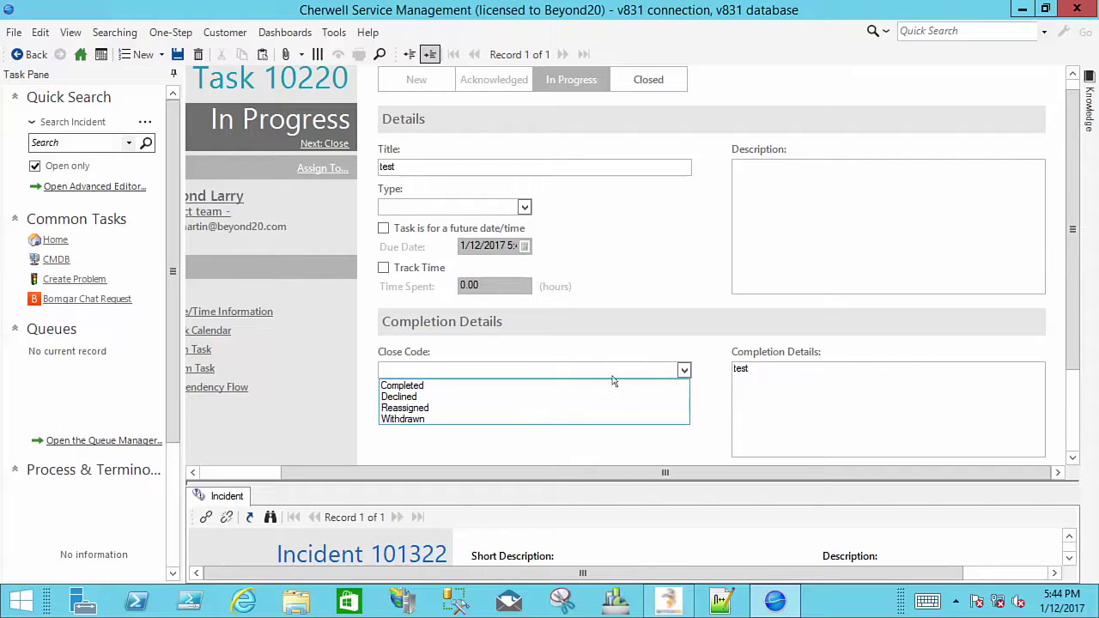
left_click(503, 397)
left_click(325, 144)
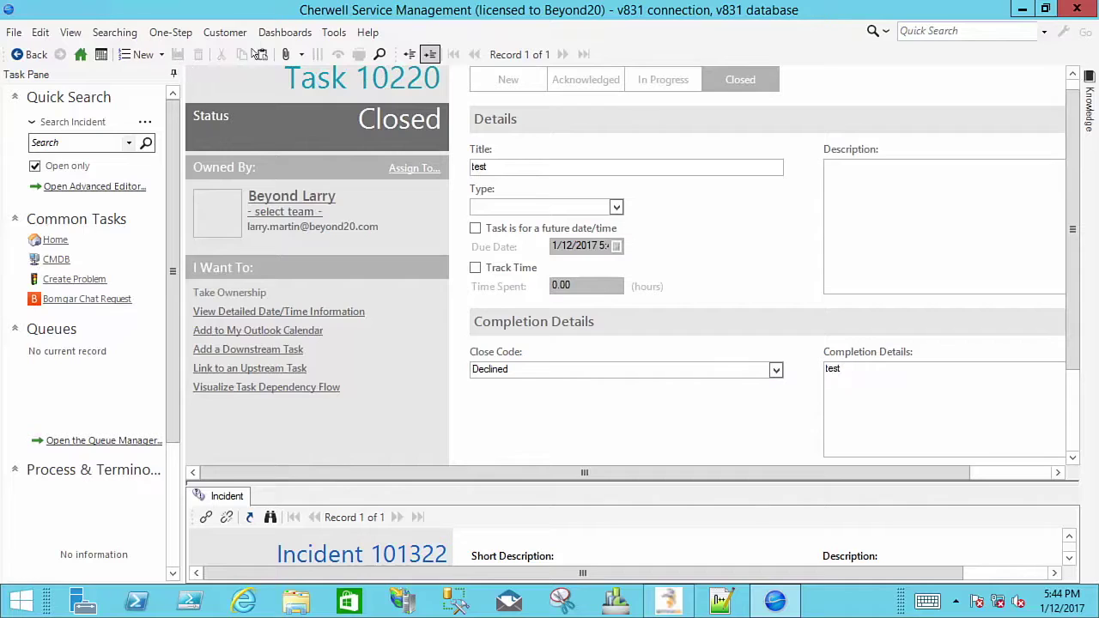
Return to the Visibility dashboard and open it for editing.
left_click(284, 32)
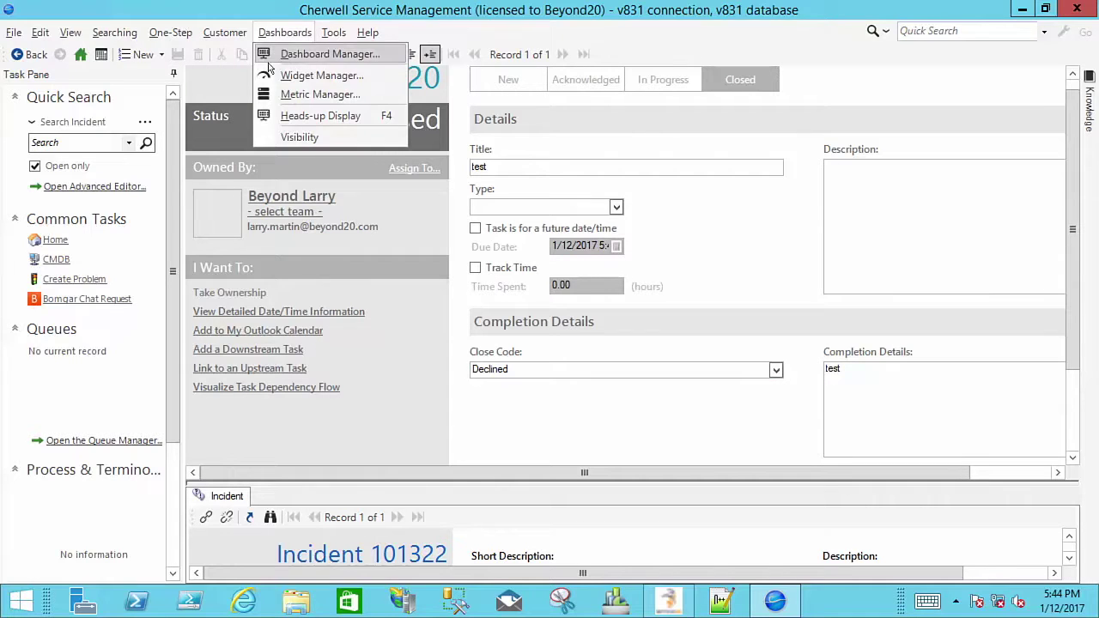
left_click(294, 137)
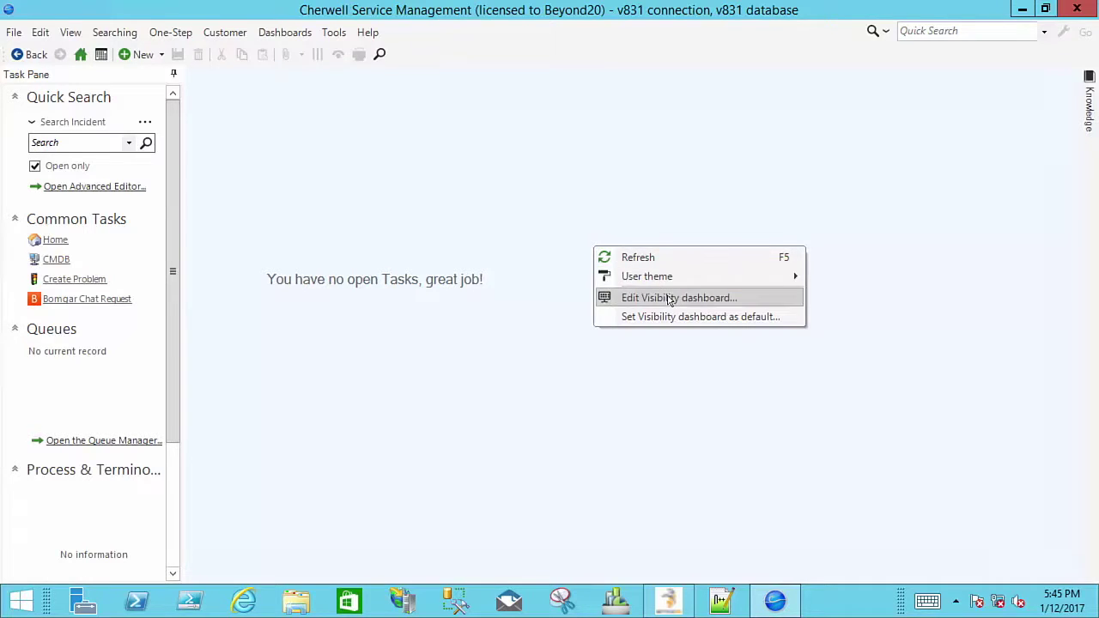
left_click(667, 298)
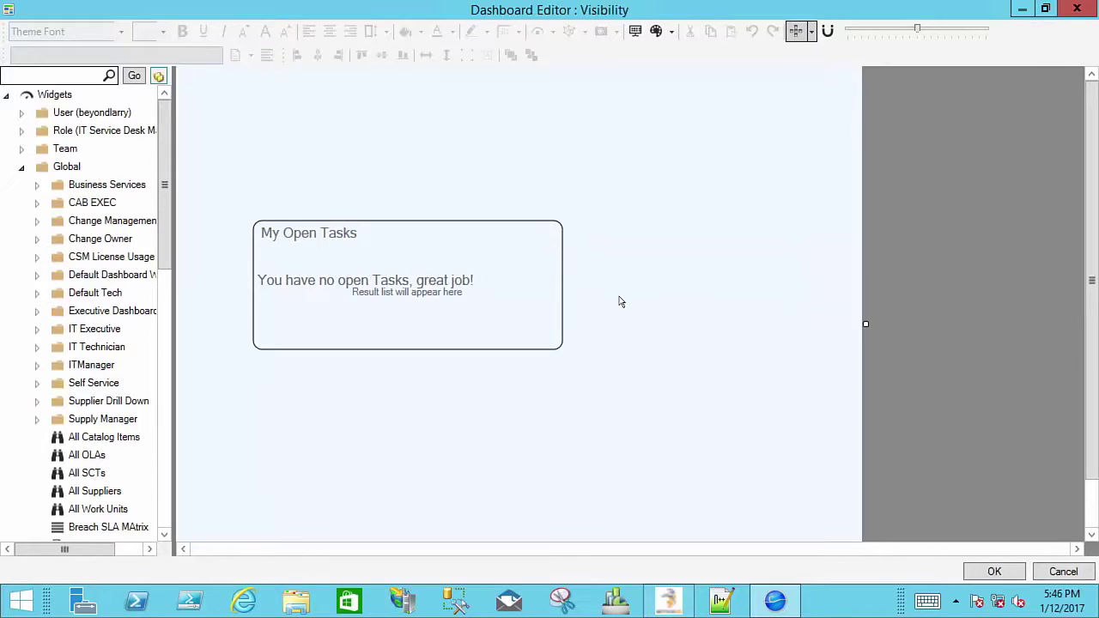
Examine the custom visibility expression of the "You have no open Tasks, great job!" text label and close it without changes.
left_click(522, 282)
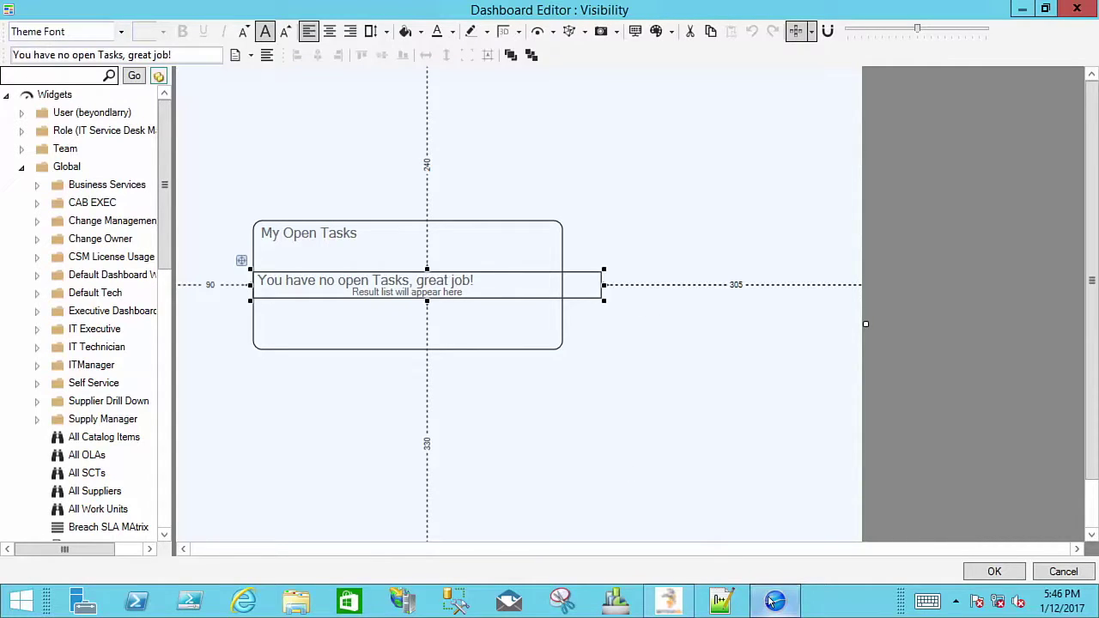
mouse_move(775, 602)
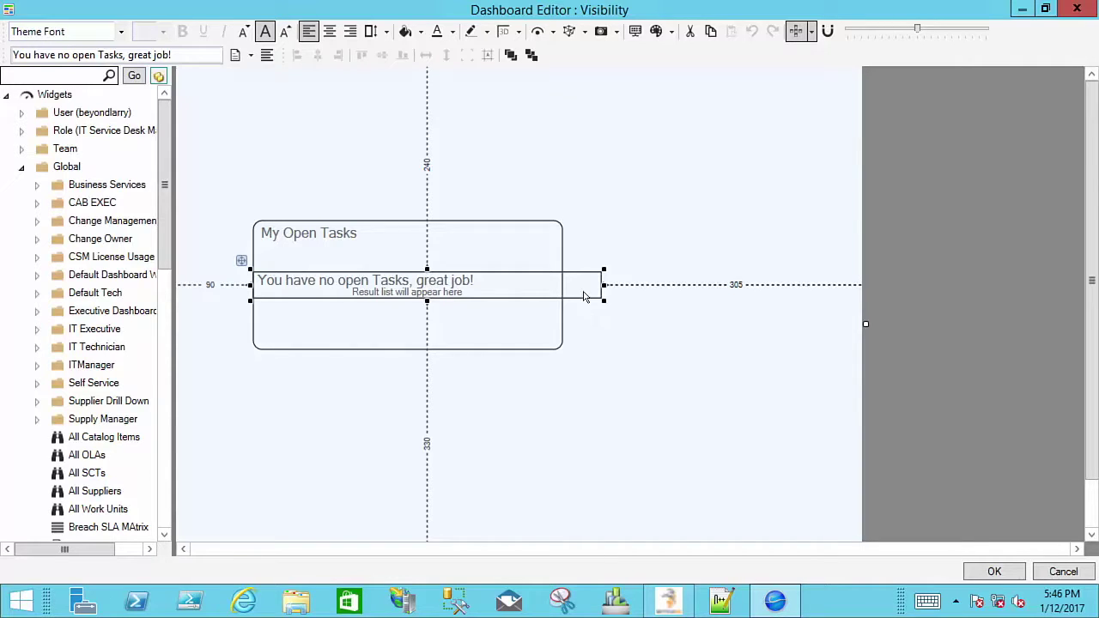
mouse_move(583, 288)
left_mouse_down()
mouse_move(594, 408)
mouse_move(584, 301)
left_mouse_up()
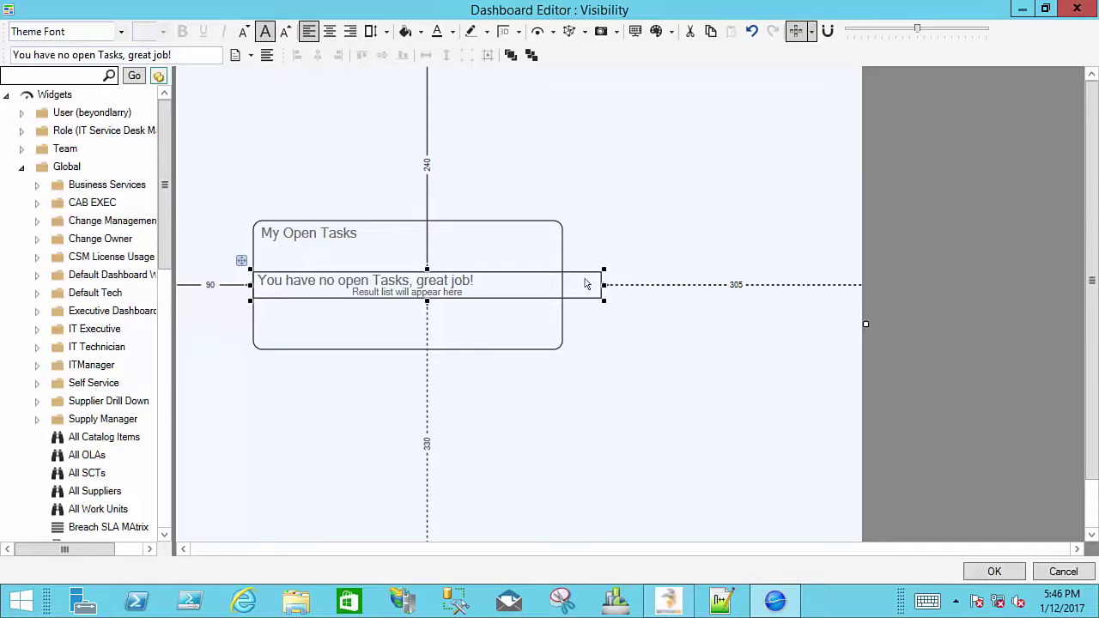
left_click(553, 32)
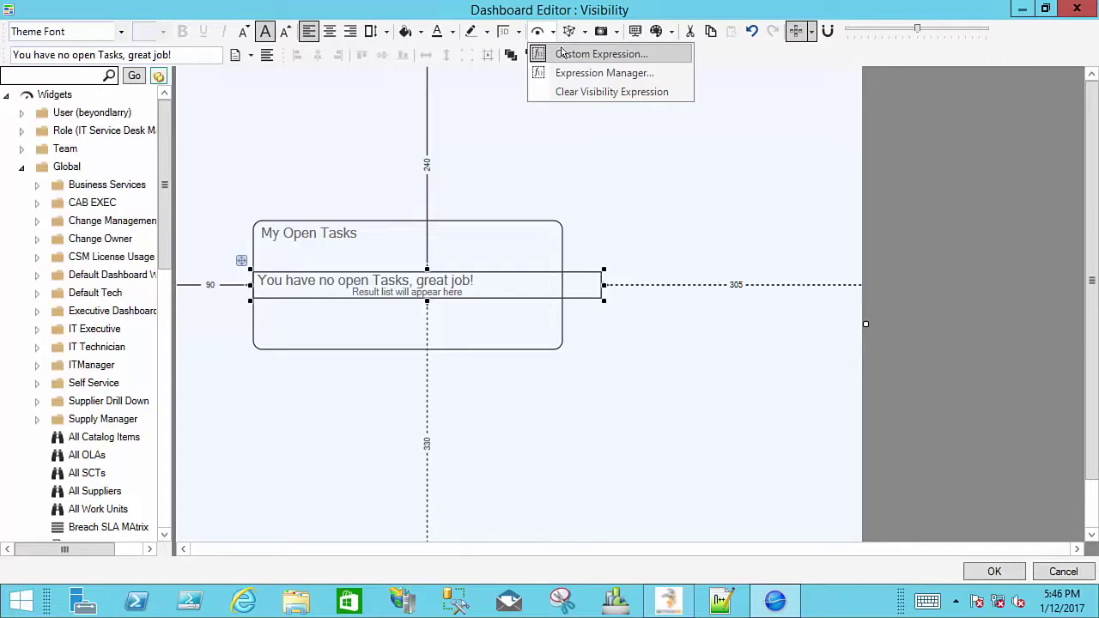
left_click(563, 54)
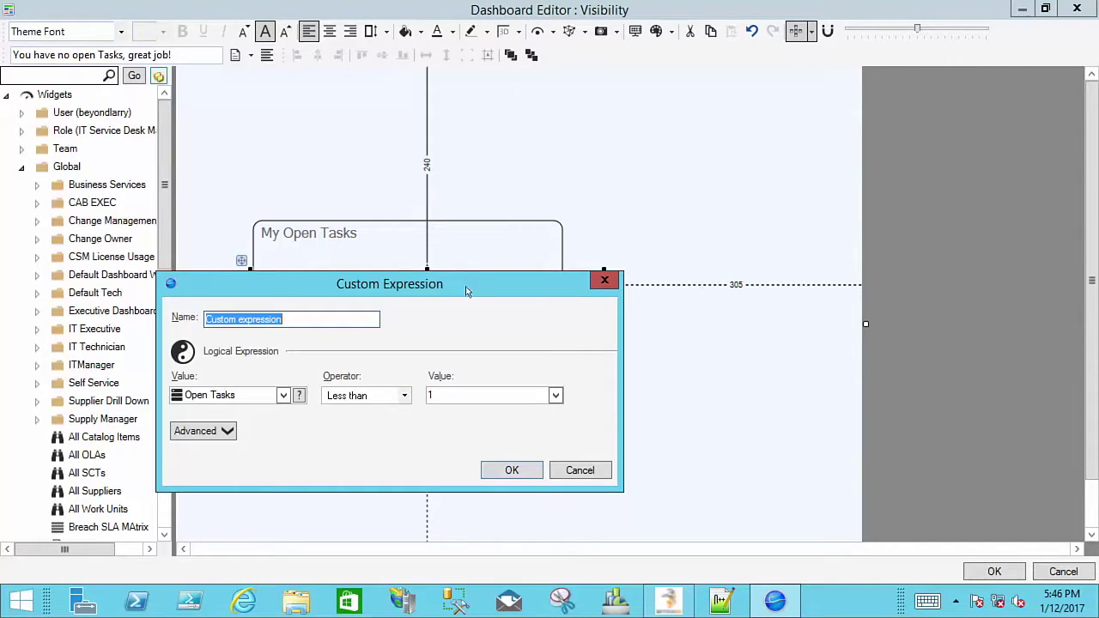
left_click_drag(470, 289, 796, 115)
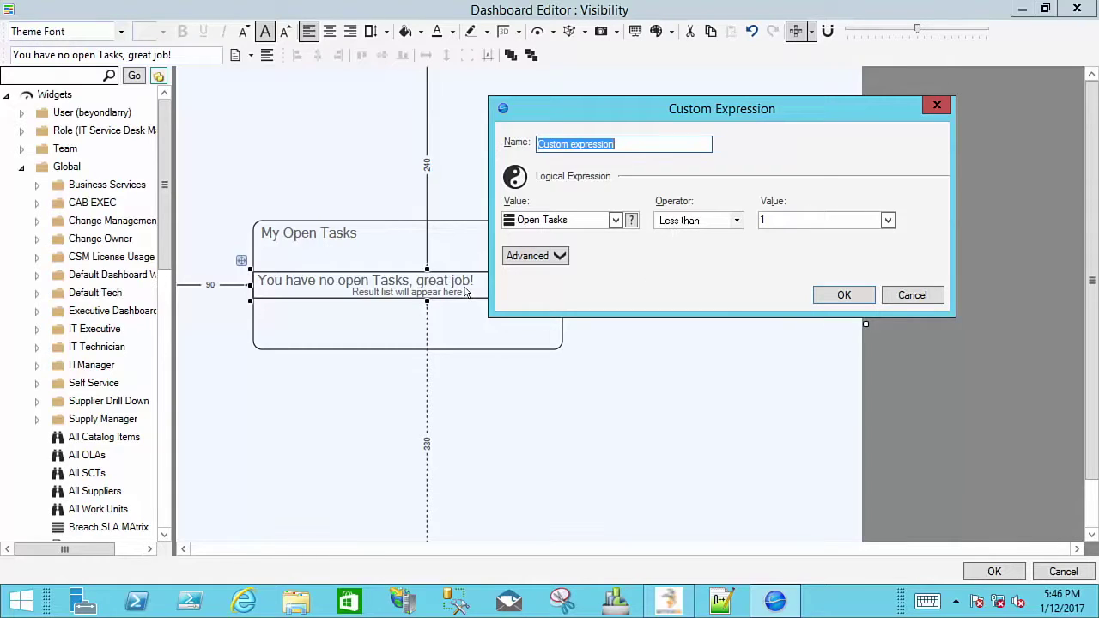
left_click(901, 295)
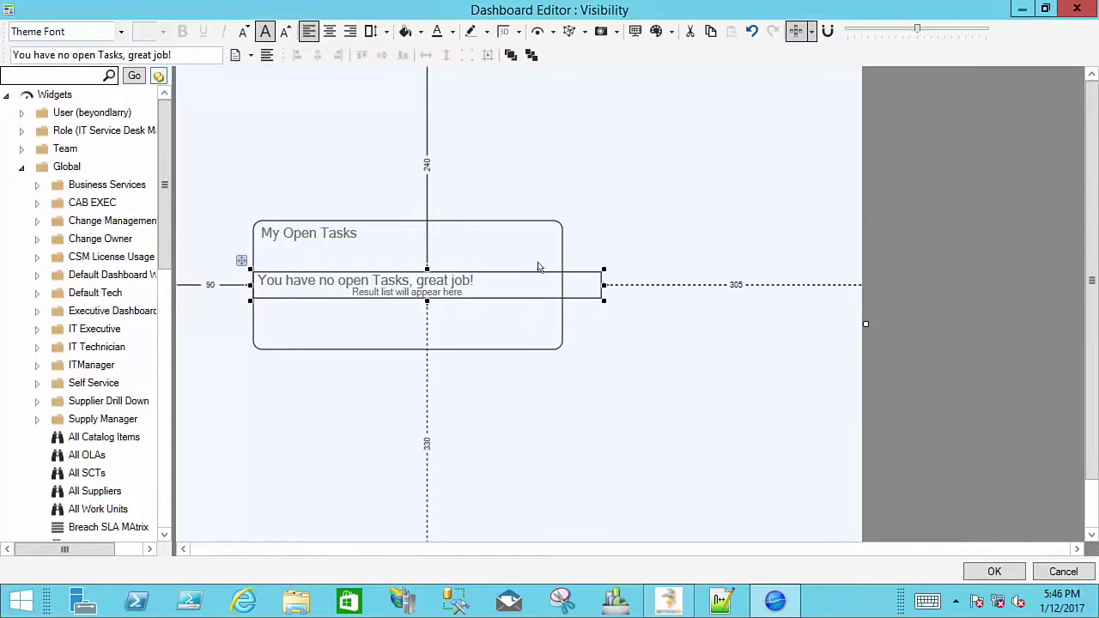
Examine the custom visibility expression of the My Open Tasks box and close it without changes.
left_click(539, 267)
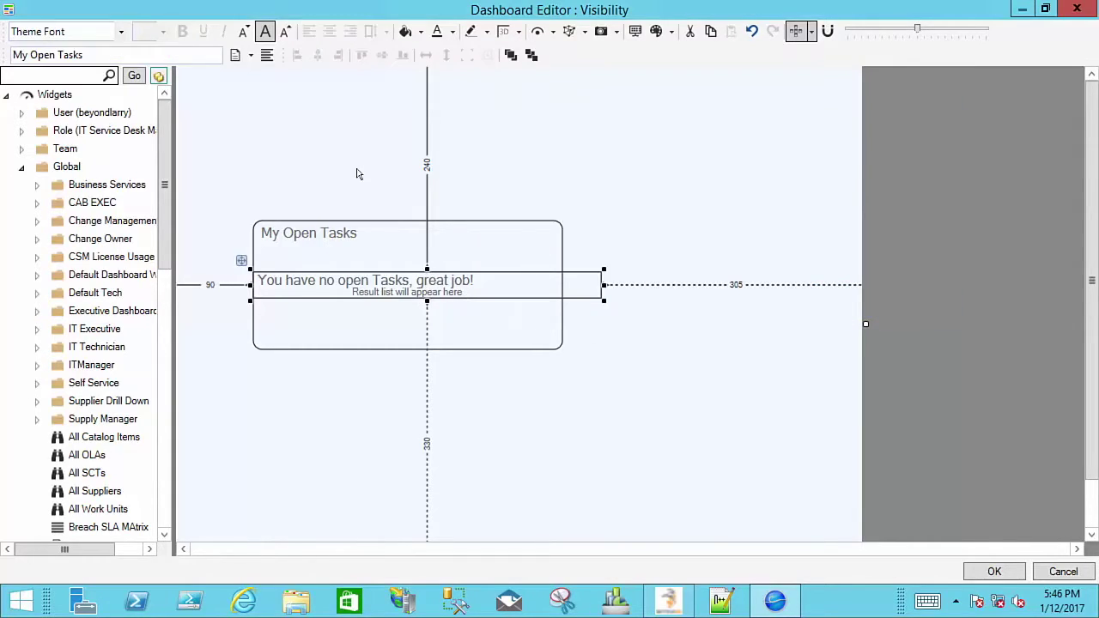
left_click(550, 33)
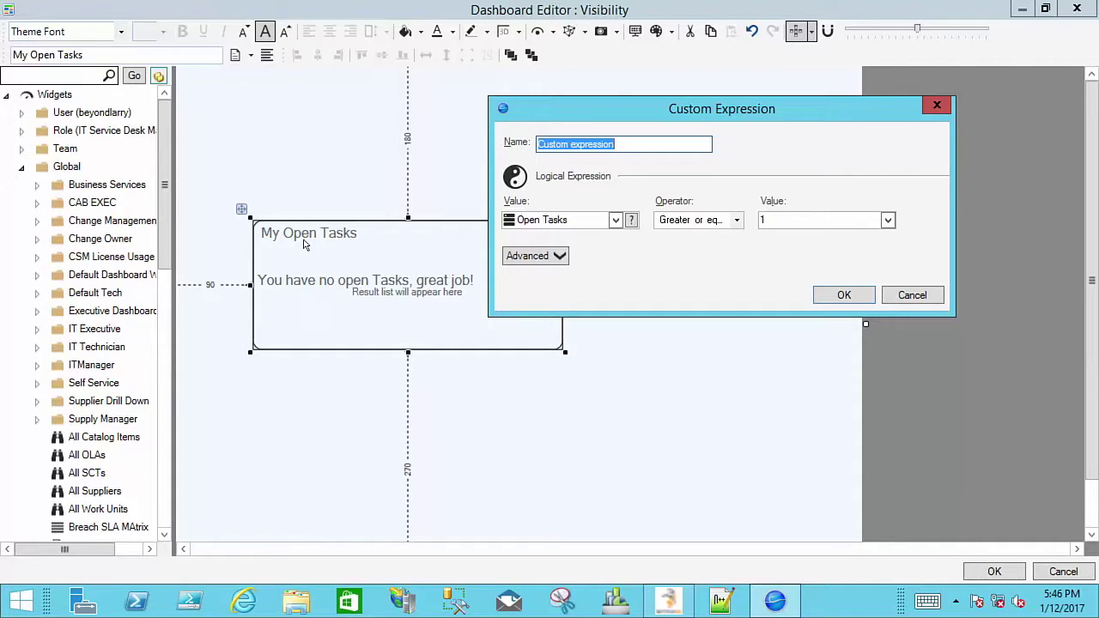
left_click(888, 296)
Open the definition of the Open Tasks metric used in the "no open Tasks" label's custom visibility expression.
left_click(564, 297)
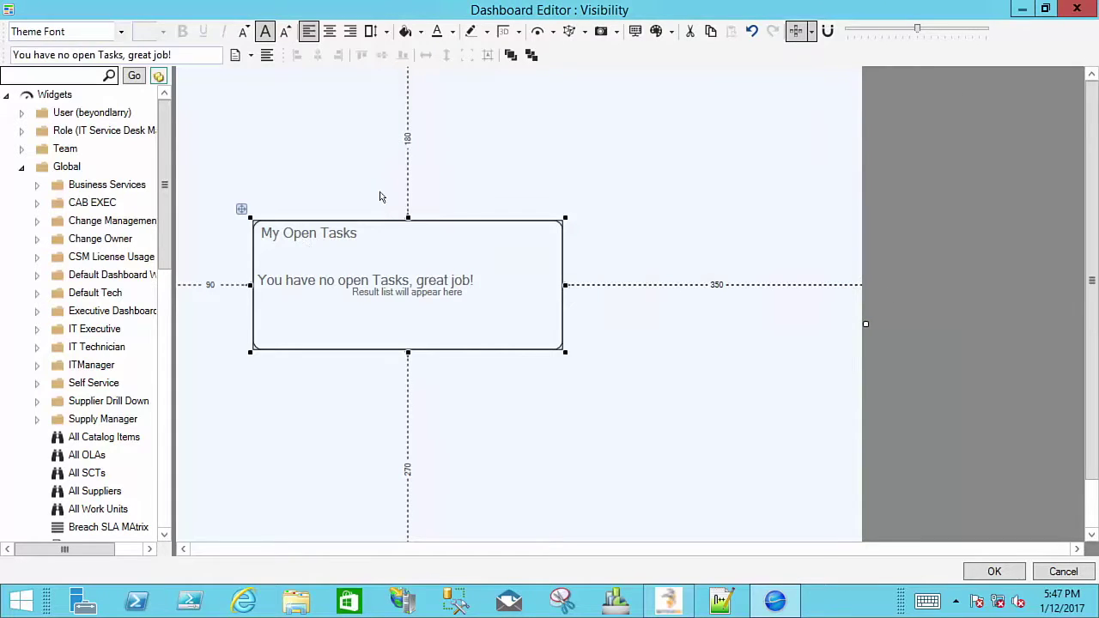
left_click(552, 34)
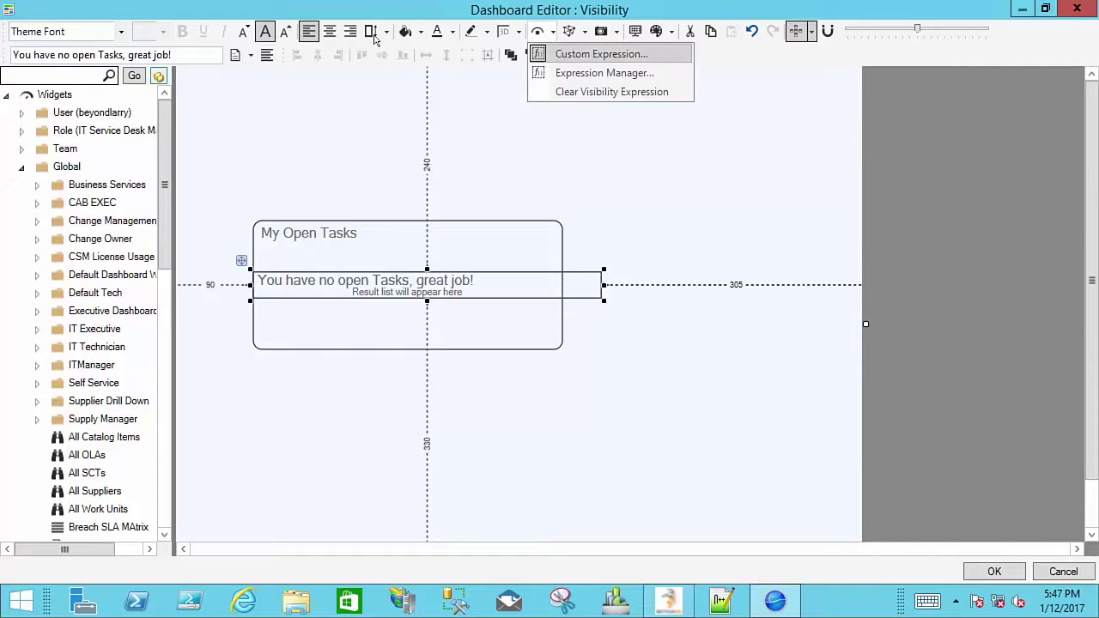
left_click(554, 54)
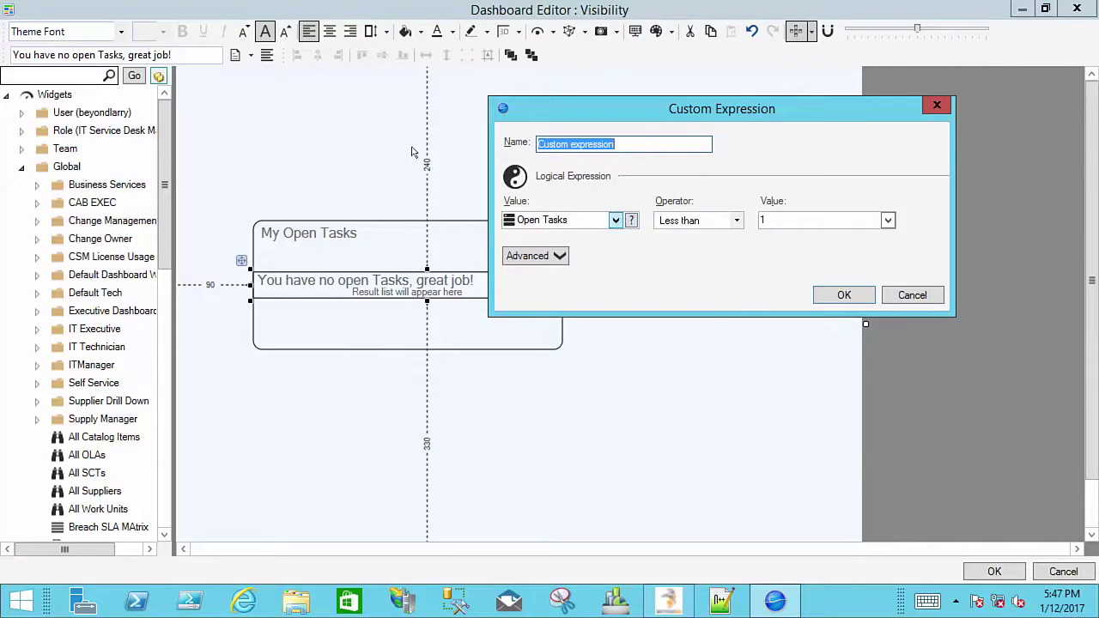
left_click(616, 220)
left_click(554, 309)
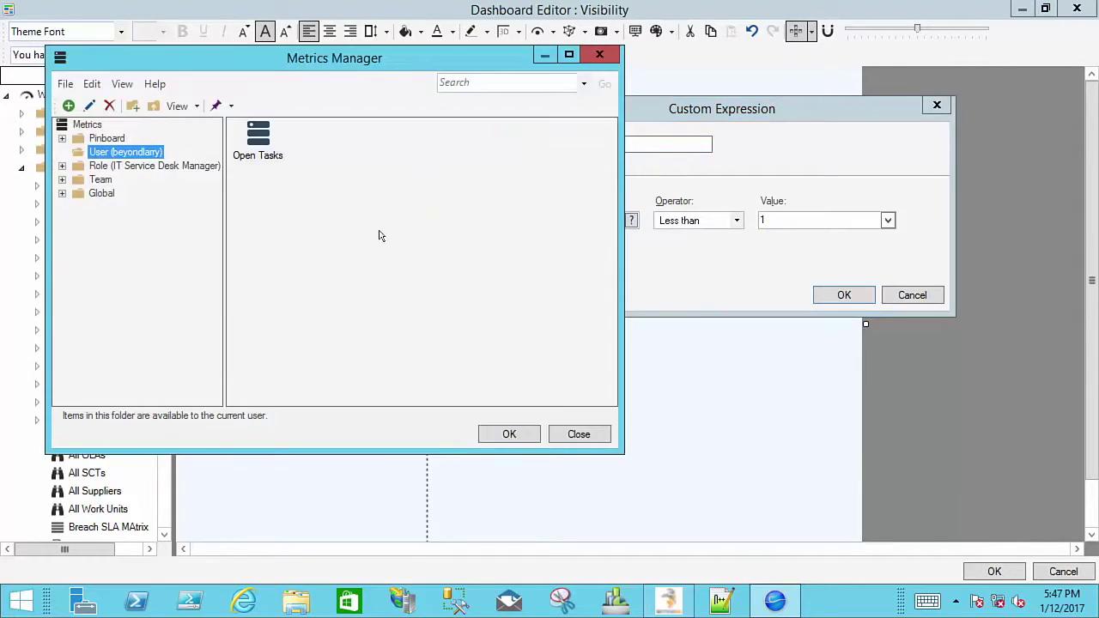
right_click(271, 140)
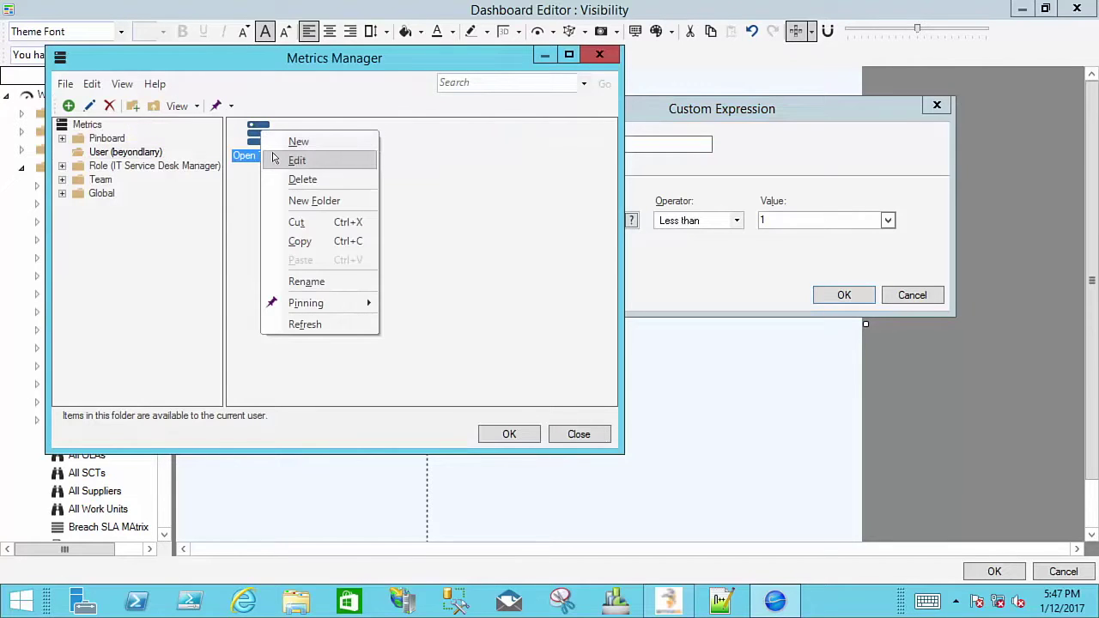
key("Return")
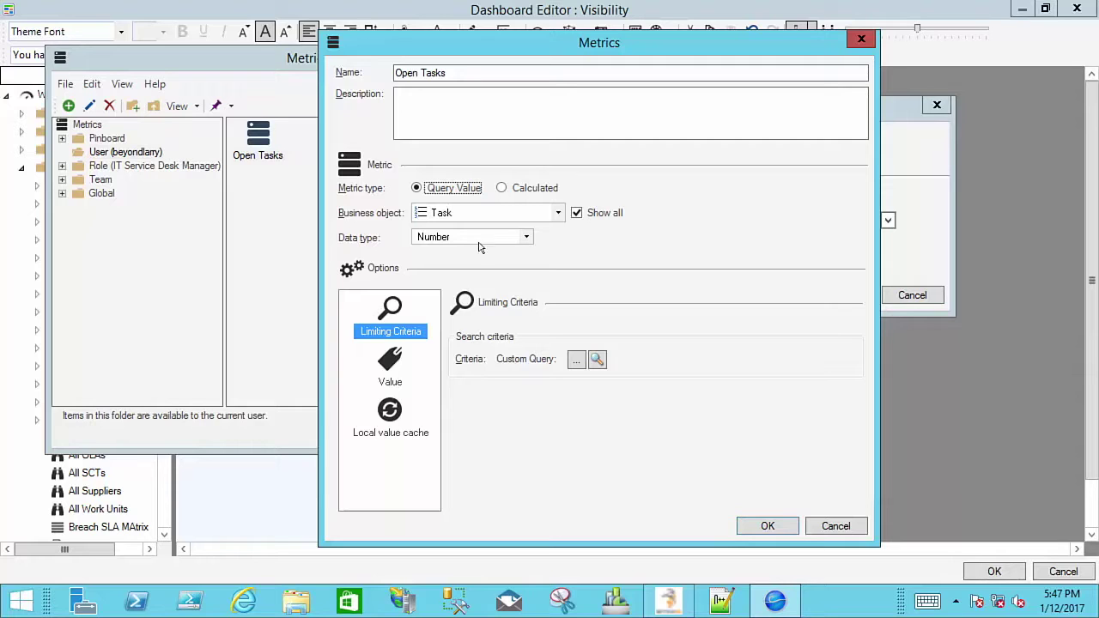
Open the metric's custom query, view the fields offered for a new comparison clause, and delete that clause.
left_click(598, 363)
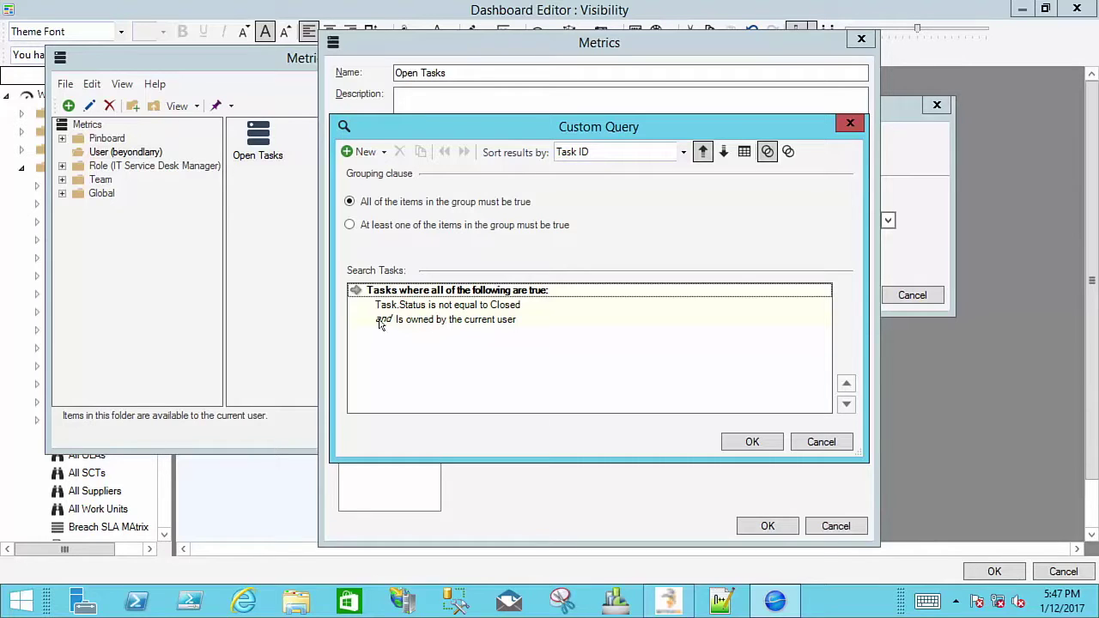
left_click(365, 151)
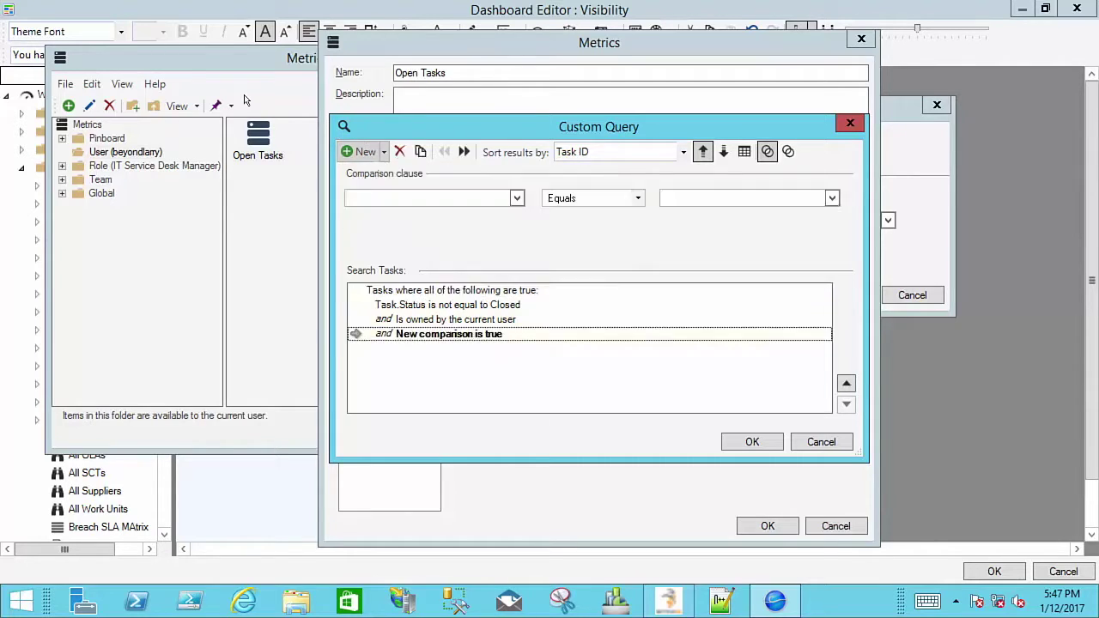
left_click(501, 199)
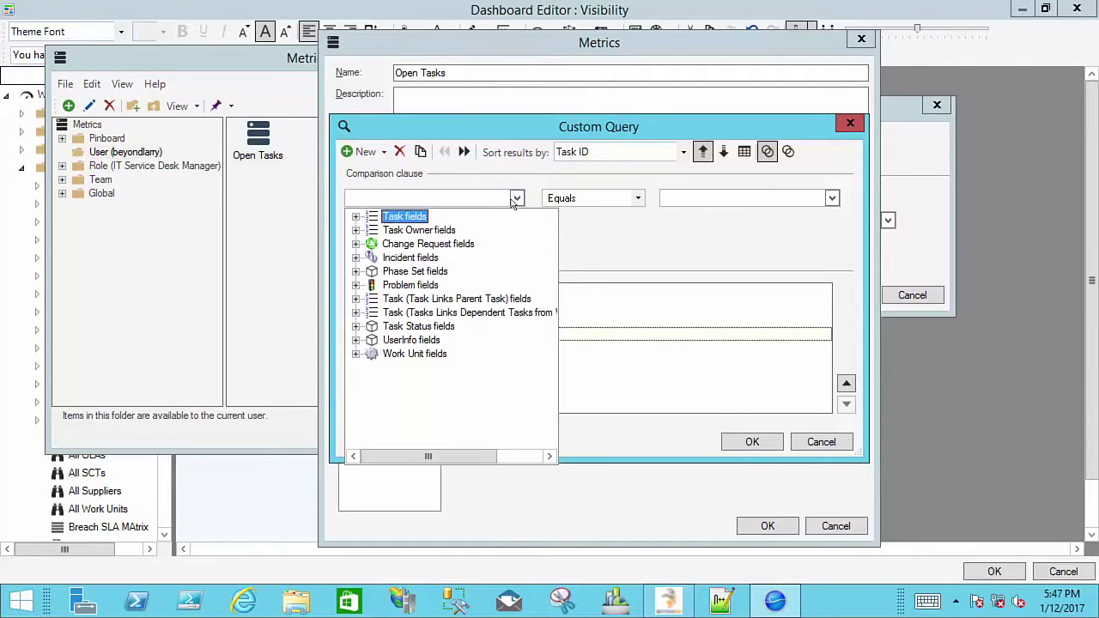
left_click(509, 198)
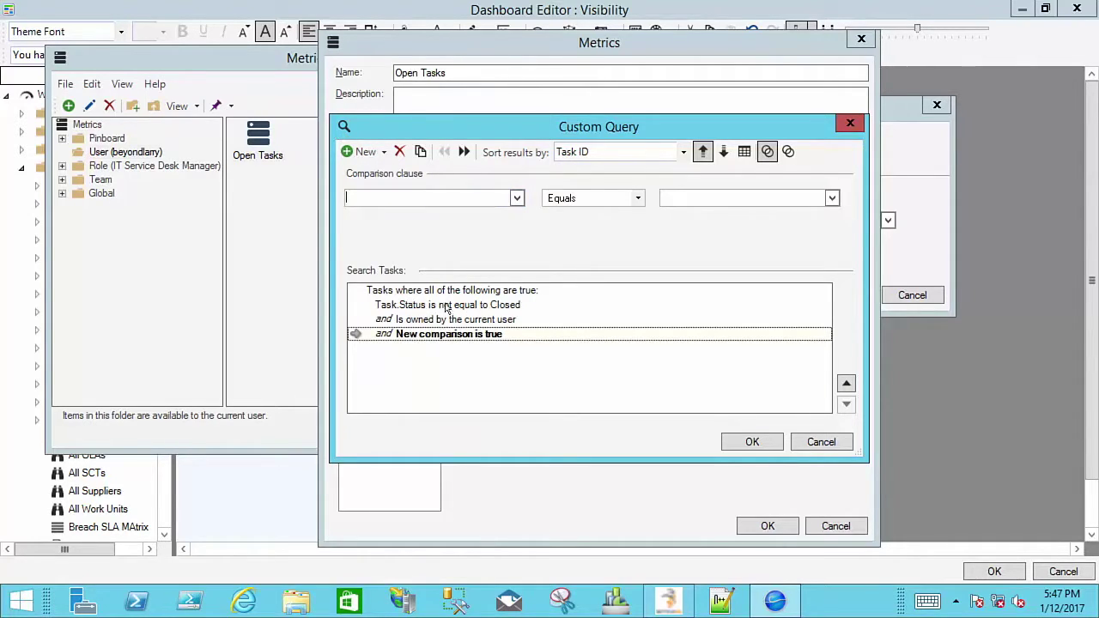
left_click(399, 151)
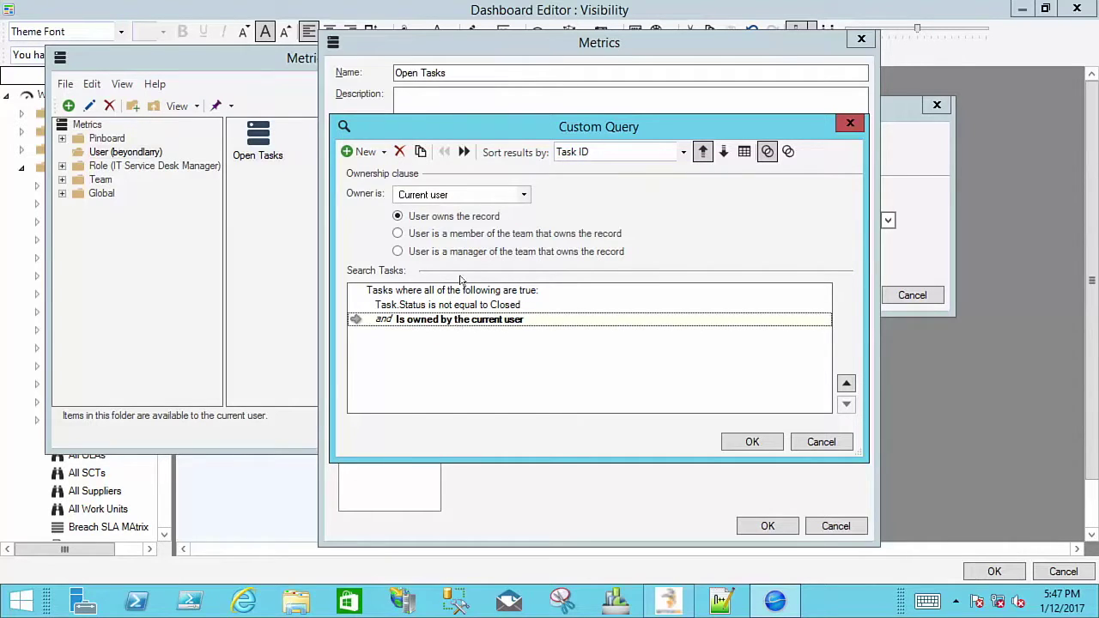
Review the query's clause types and the ownership options for the current user, and close the query without saving.
left_click(384, 152)
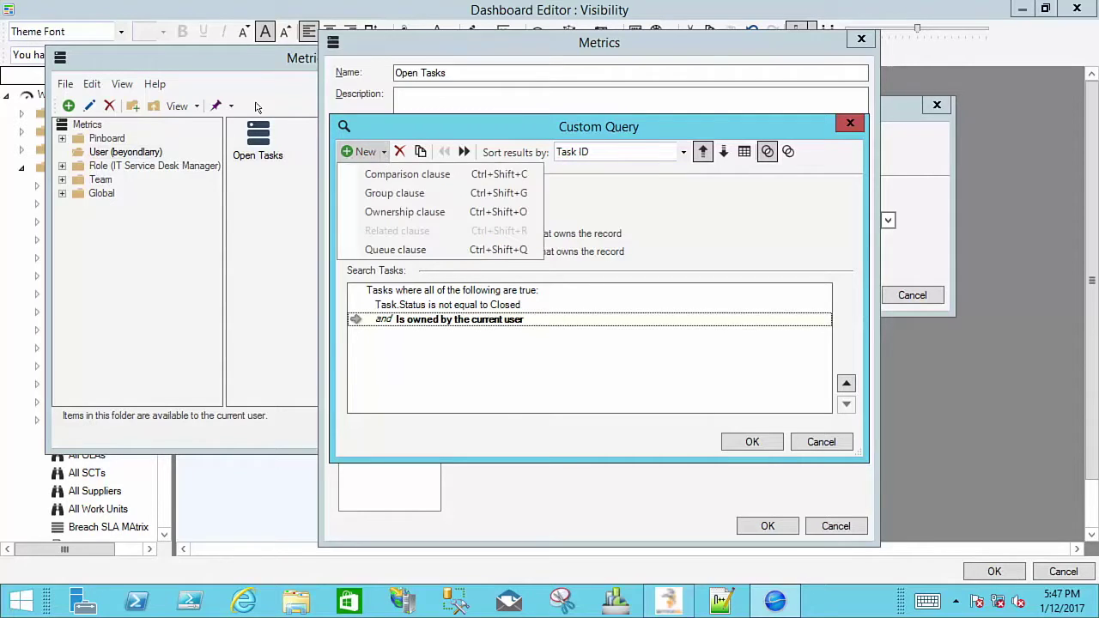
left_click(388, 215)
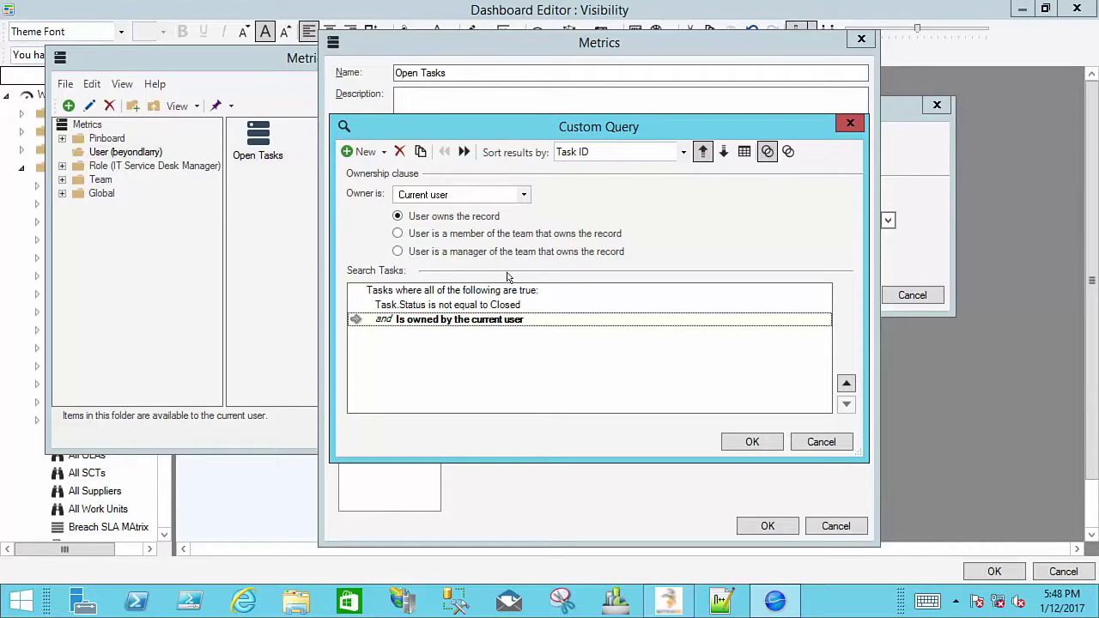
left_click(447, 234)
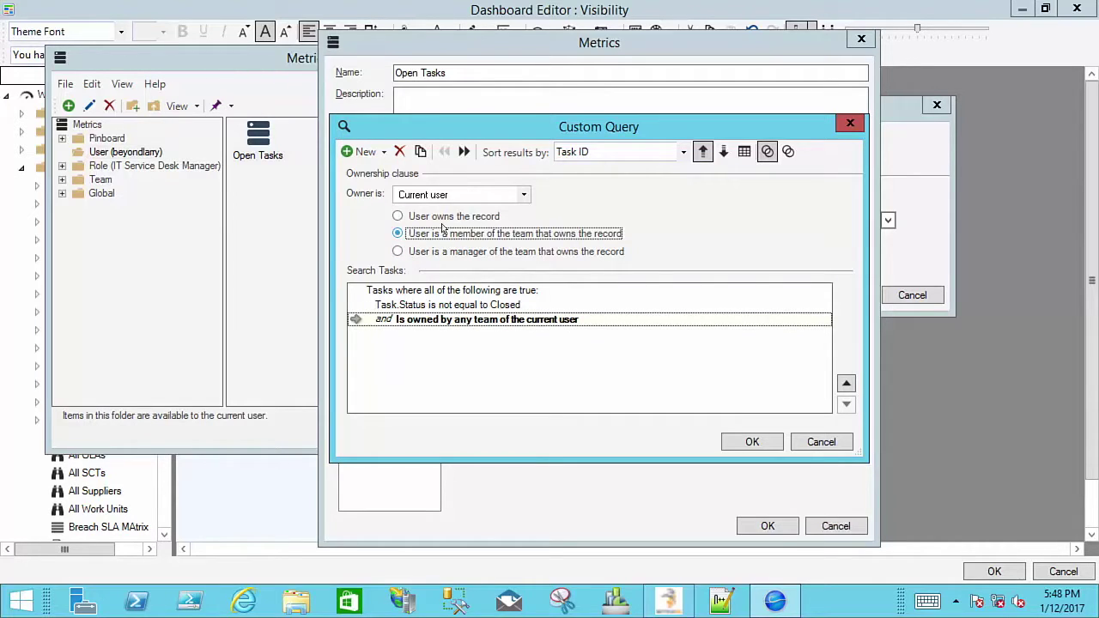
left_click(441, 218)
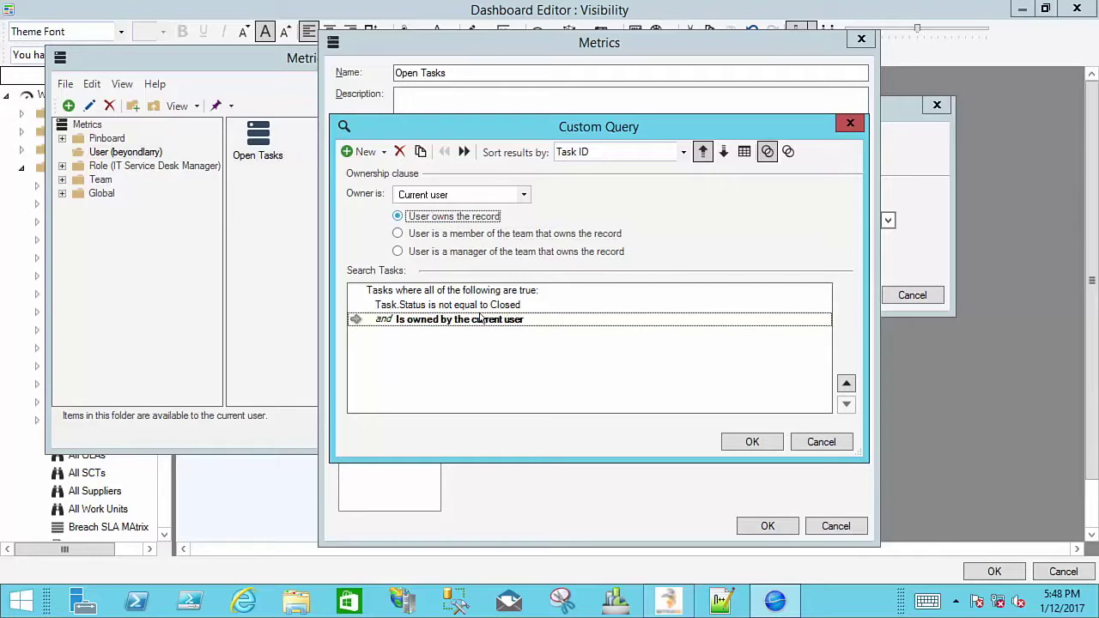
left_click(802, 438)
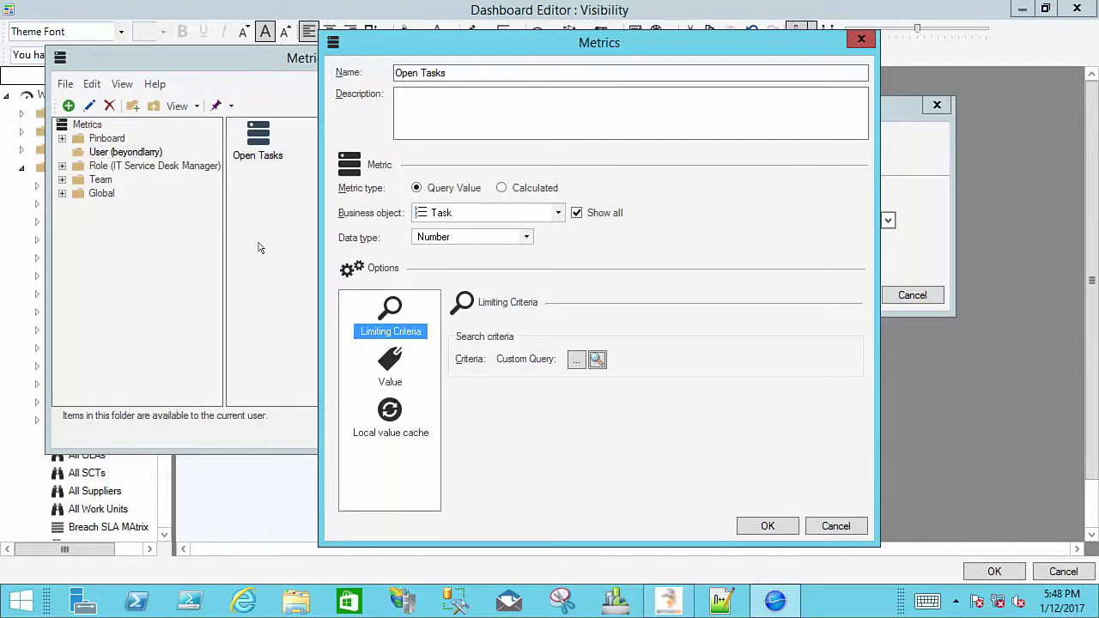
Review the Value options of the Open Tasks metric, and close its definition and the Metrics Manager.
left_click(388, 366)
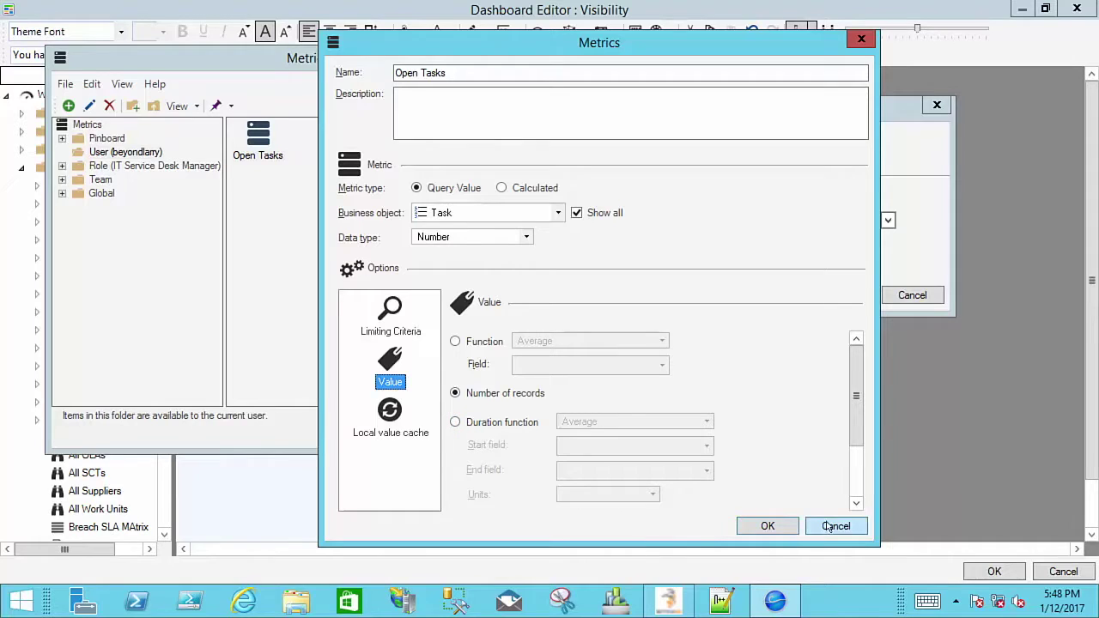
left_click(767, 526)
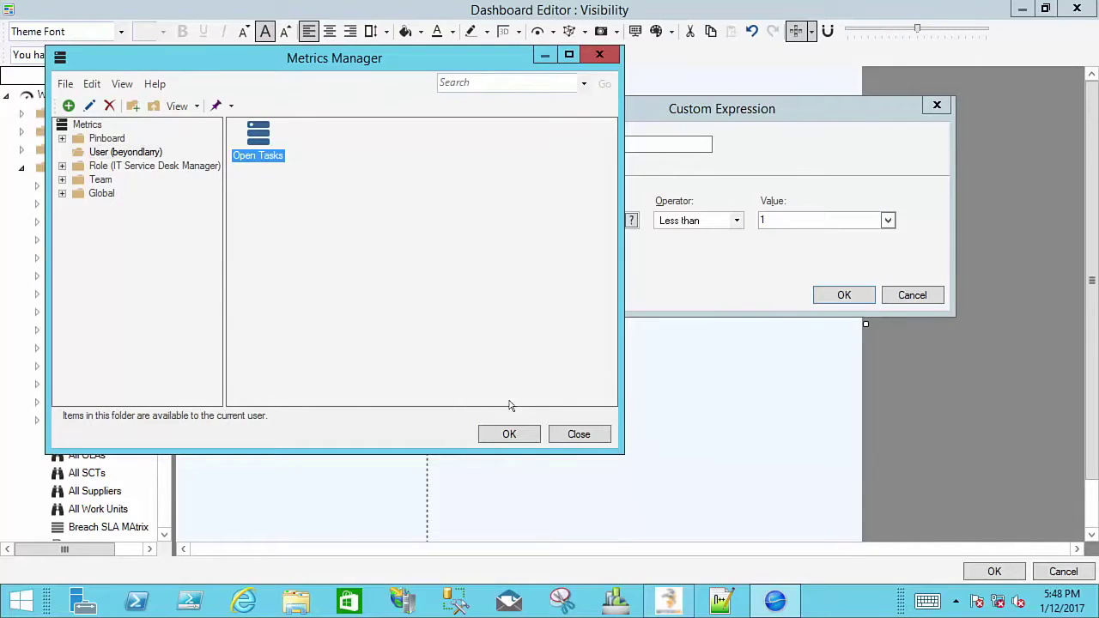
key("Return")
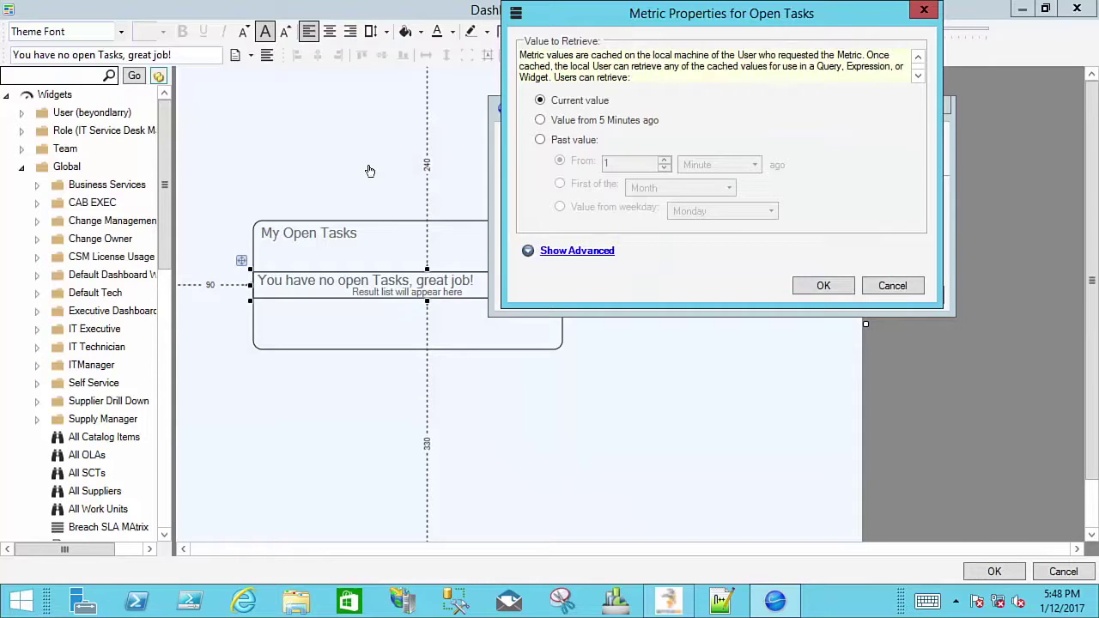
Examine the advanced value-retrieval options of the Open Tasks metric, and close the expression and the dashboard editor.
left_click(554, 250)
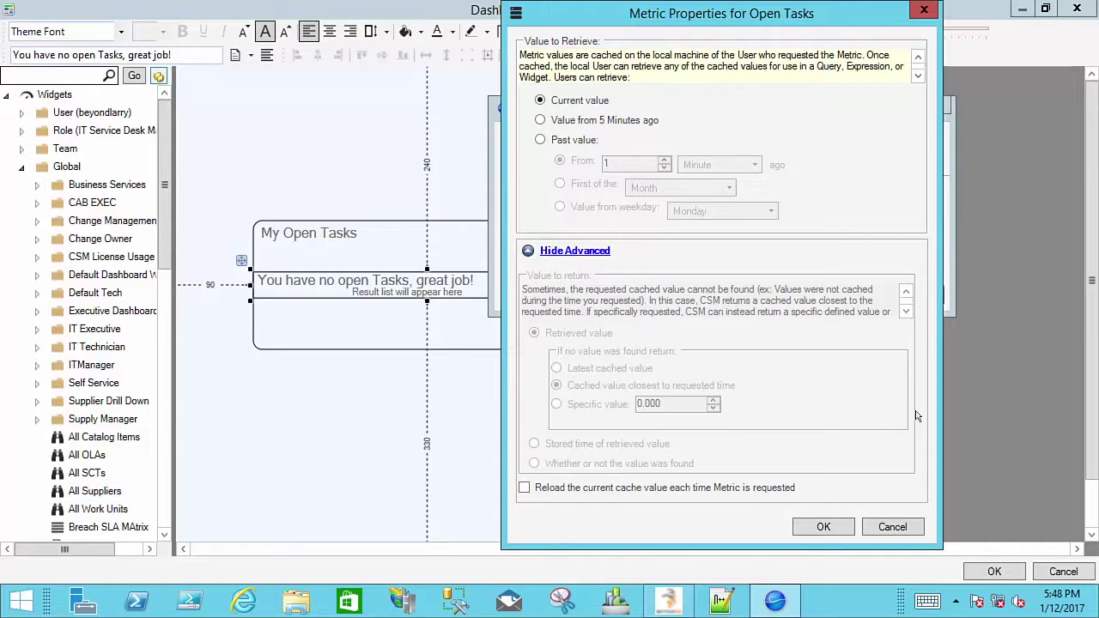
left_click(901, 530)
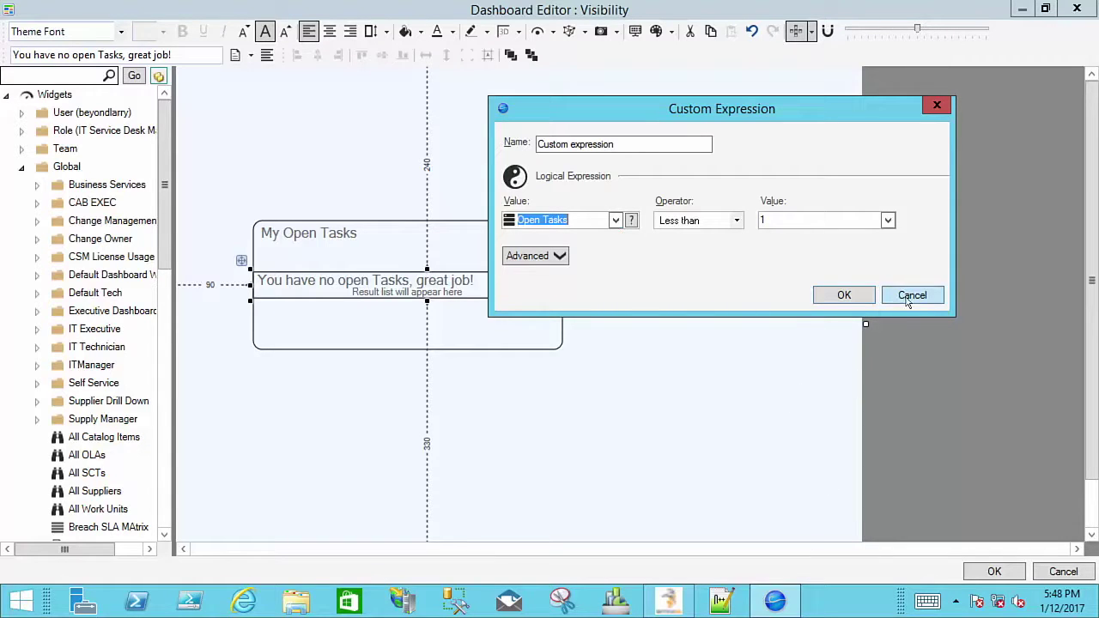
left_click(860, 295)
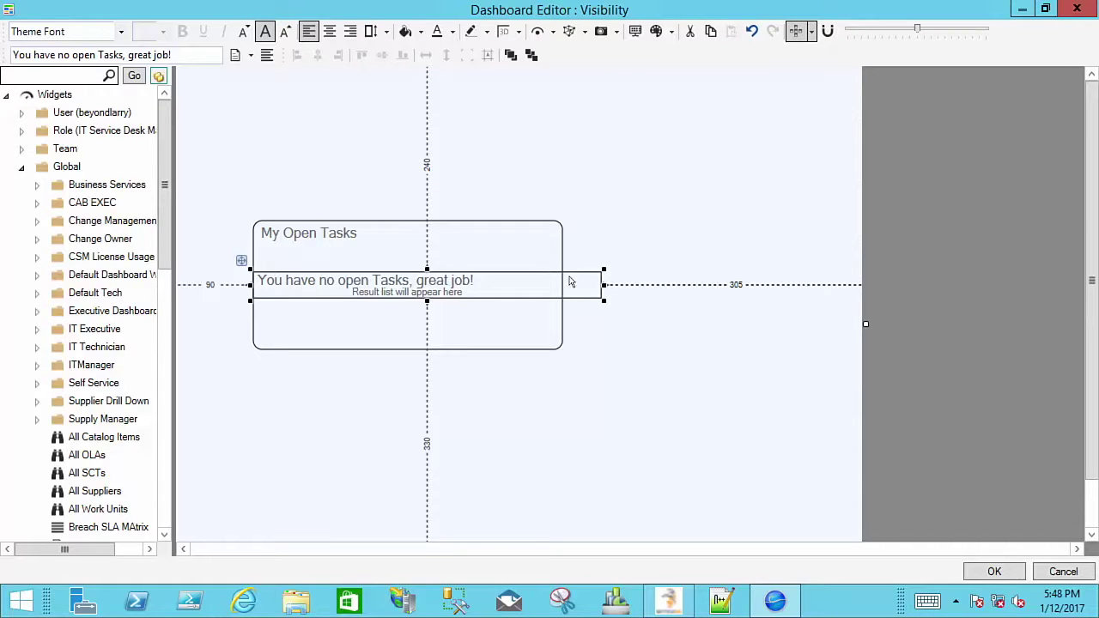
left_click(992, 571)
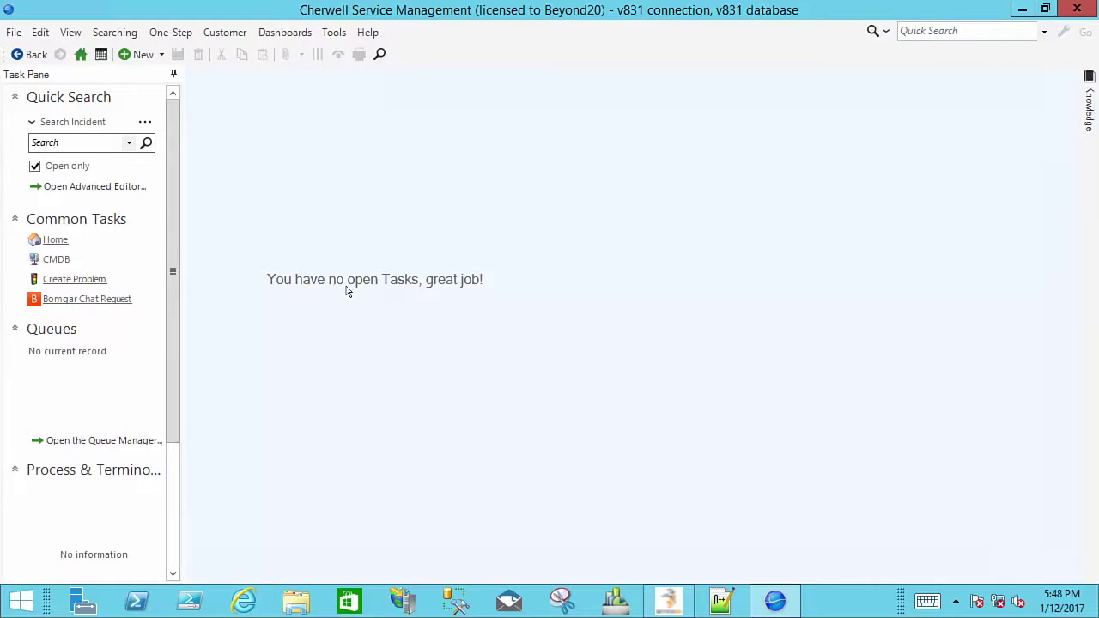
Search for open incidents, open the first one in the list and show its tasks.
left_click(146, 143)
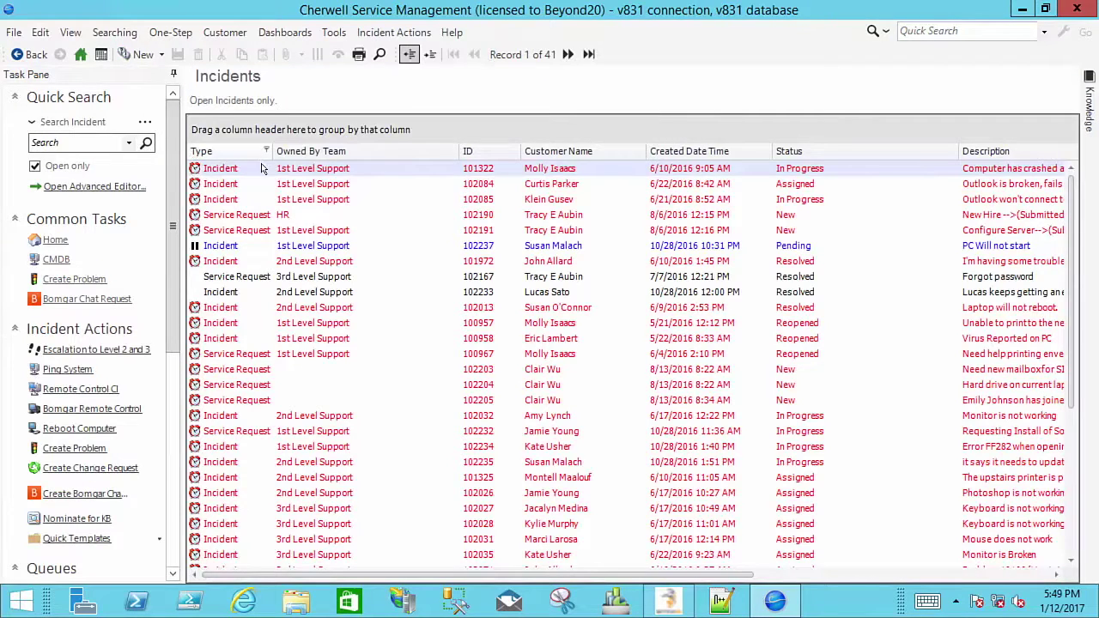
key("Return")
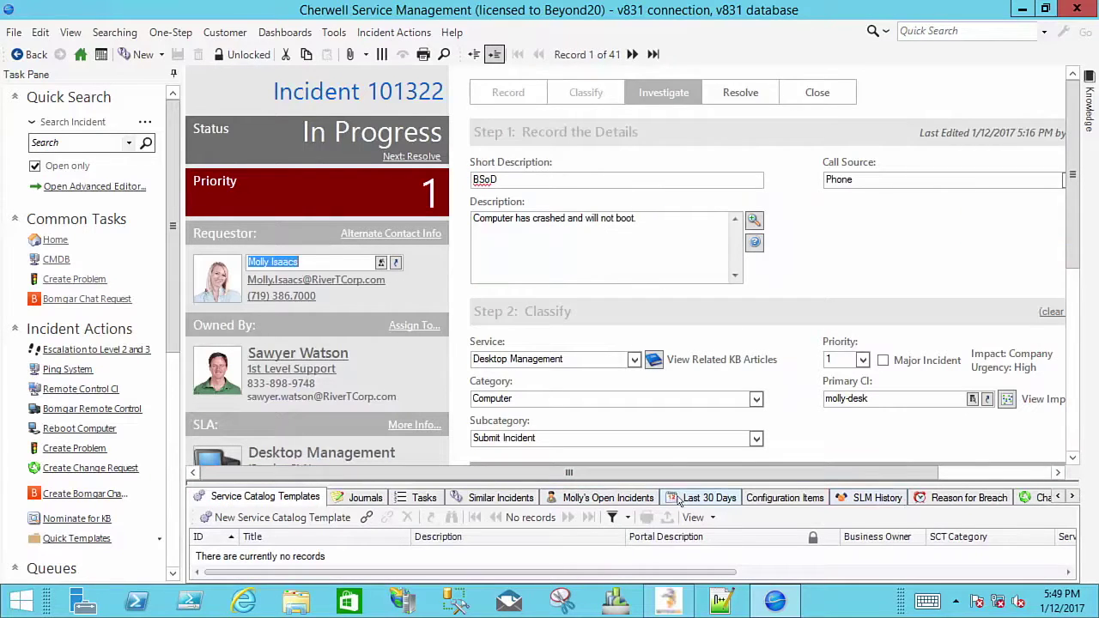
left_click(424, 497)
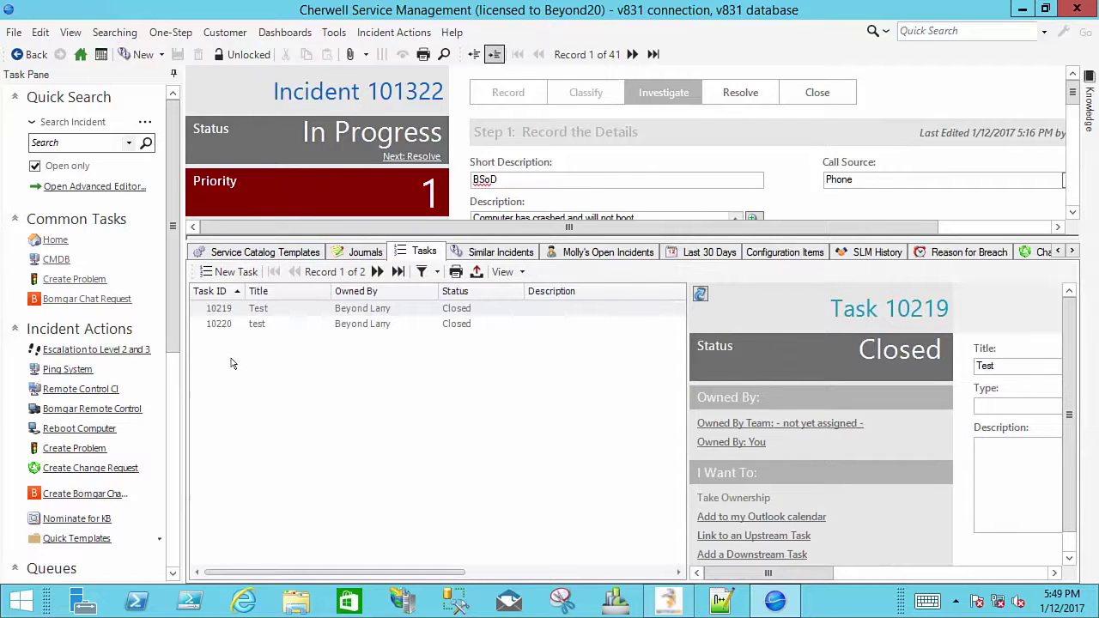
Add a new task titled "test2" to the incident, take ownership of it and save the record.
left_click(237, 272)
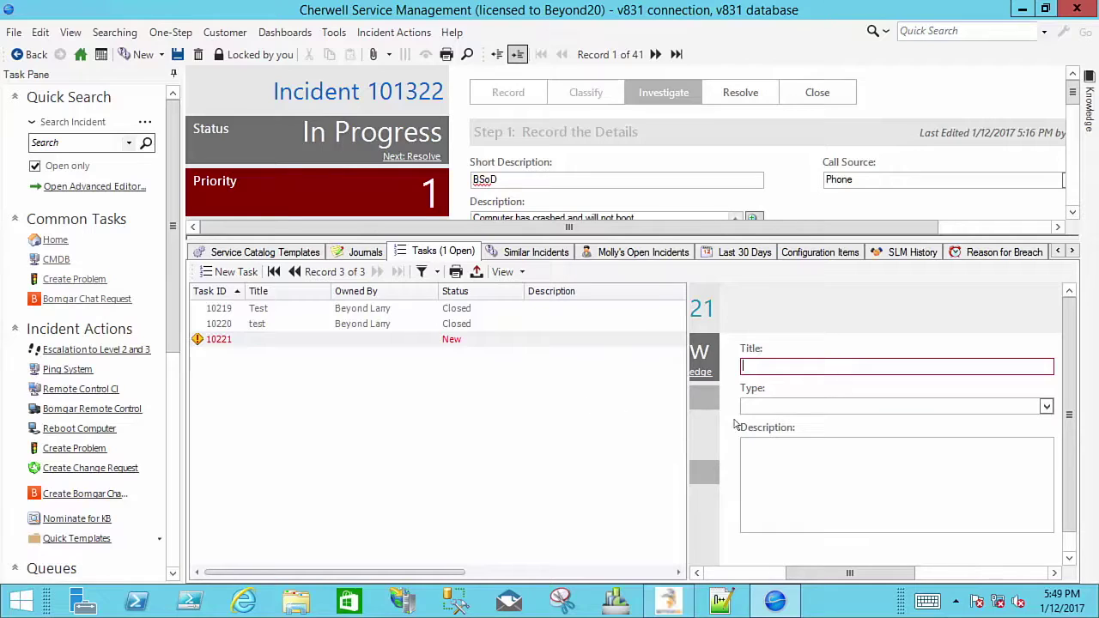
type("test")
left_click_drag(845, 573, 973, 573)
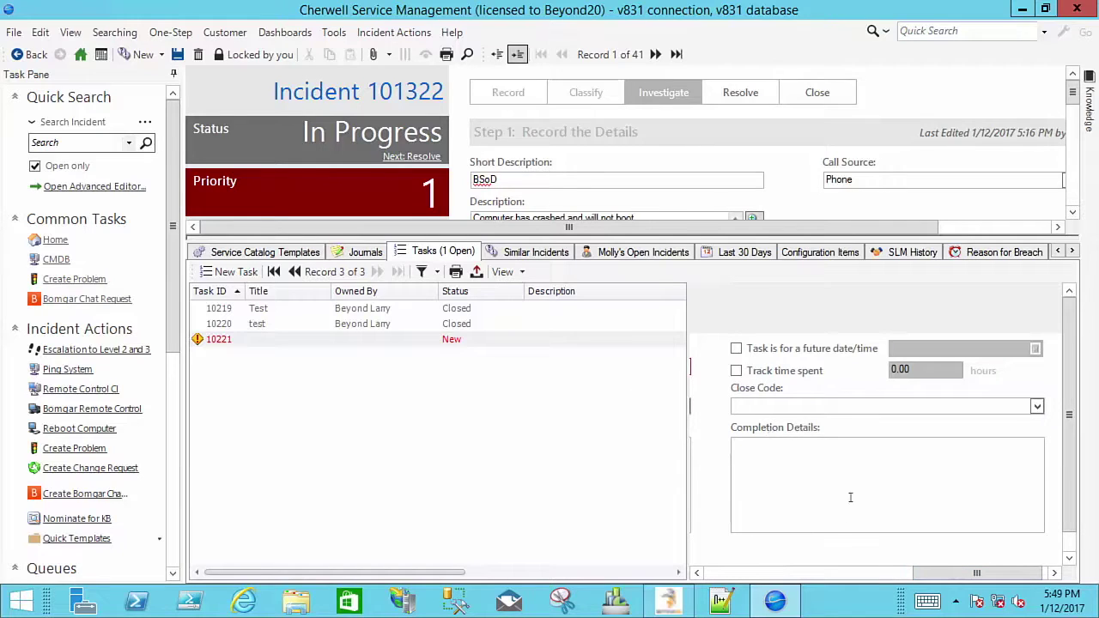
scroll(850, 502, "down", 1)
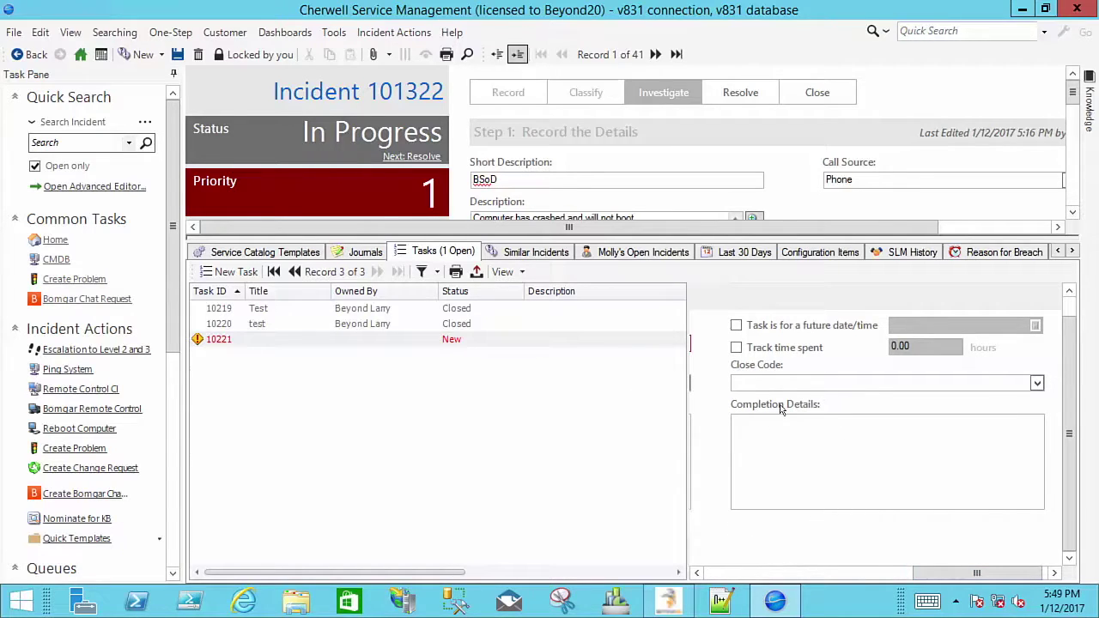
type("2")
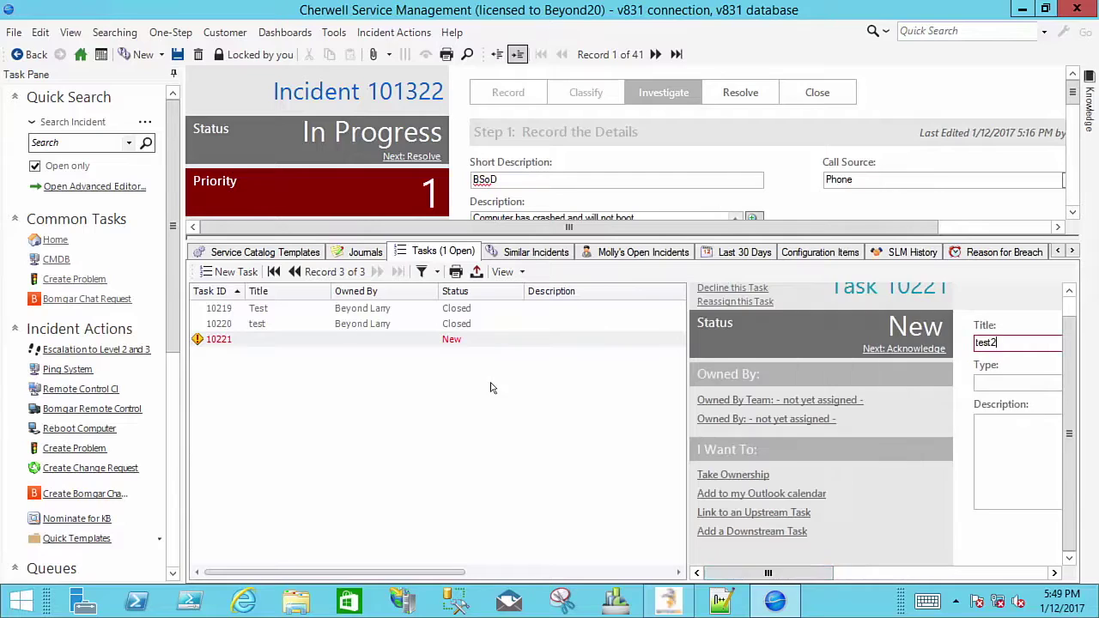
left_click(747, 478)
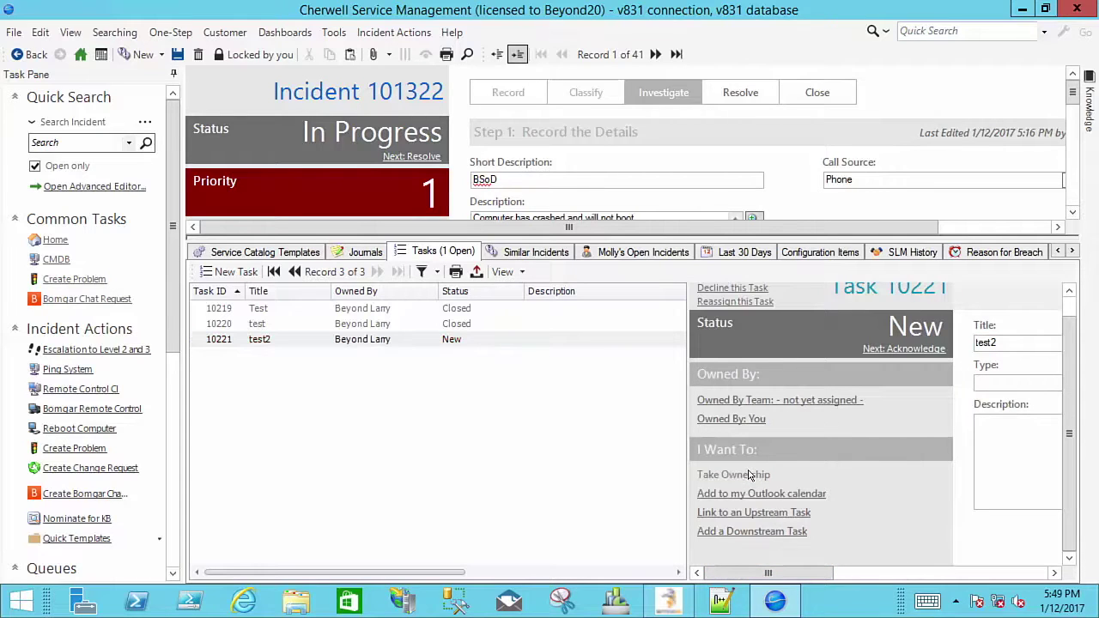
left_click(179, 54)
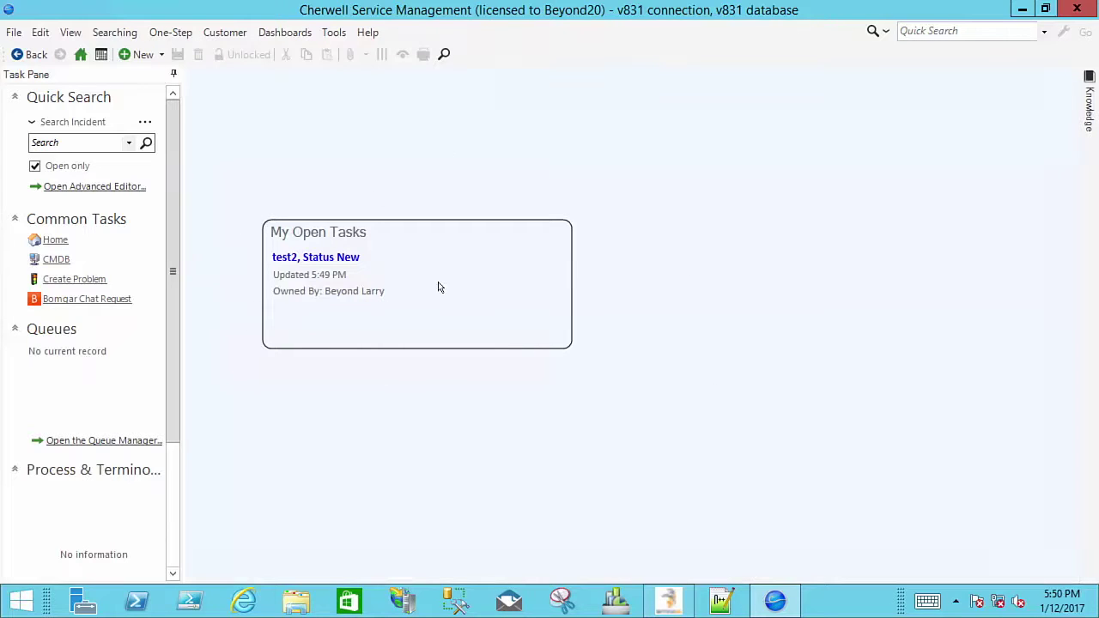
Open the test2 task from the My Open Tasks list and enter completion details "test" with close code Completed.
left_click(329, 263)
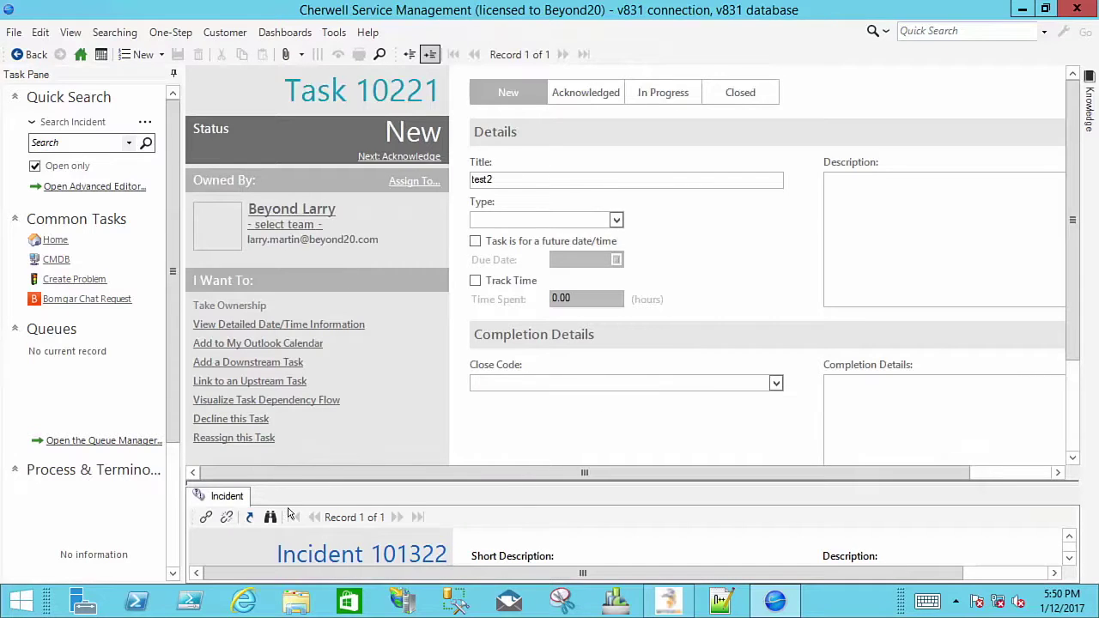
left_click(820, 473)
left_click(854, 412)
type("test")
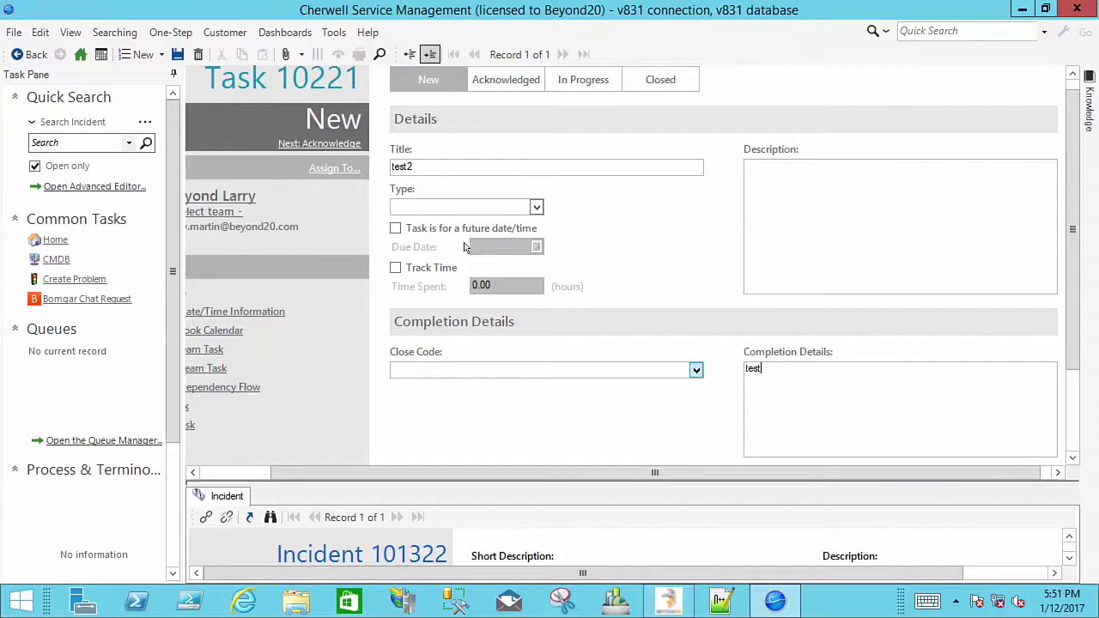
left_click(696, 370)
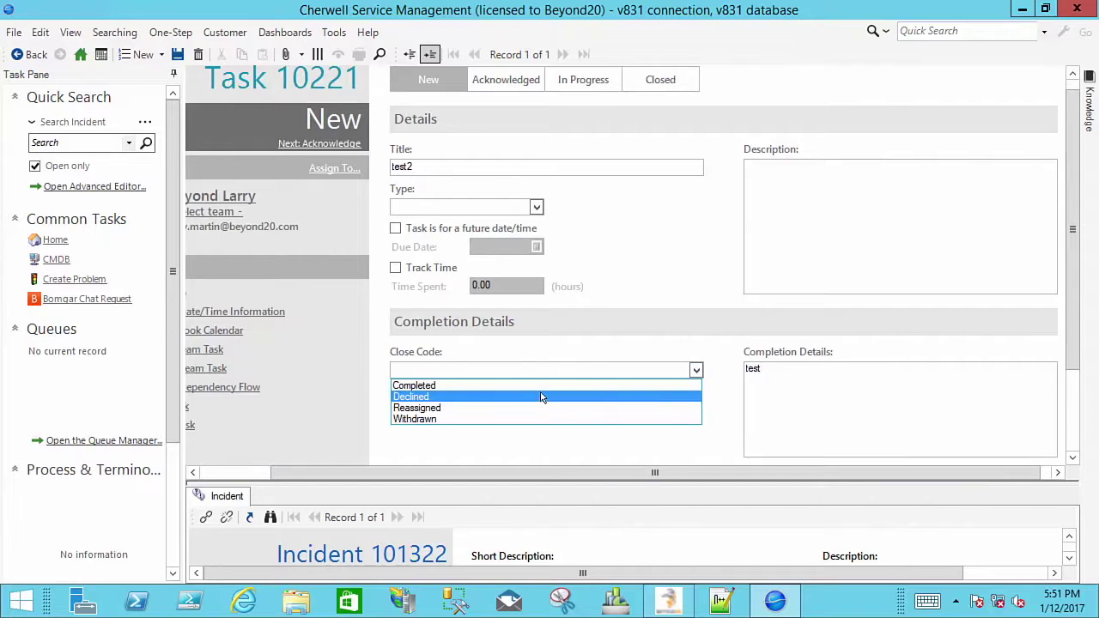
left_click(540, 383)
Advance the test2 task's status until it is Closed, and open the Visibility dashboard.
left_click(348, 144)
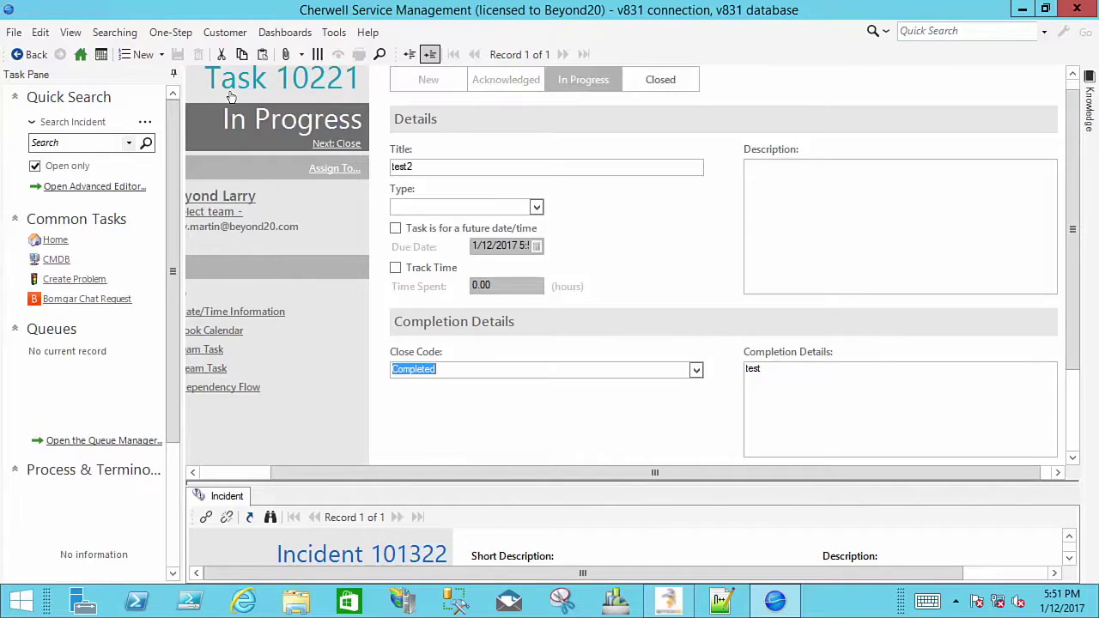
left_click(348, 144)
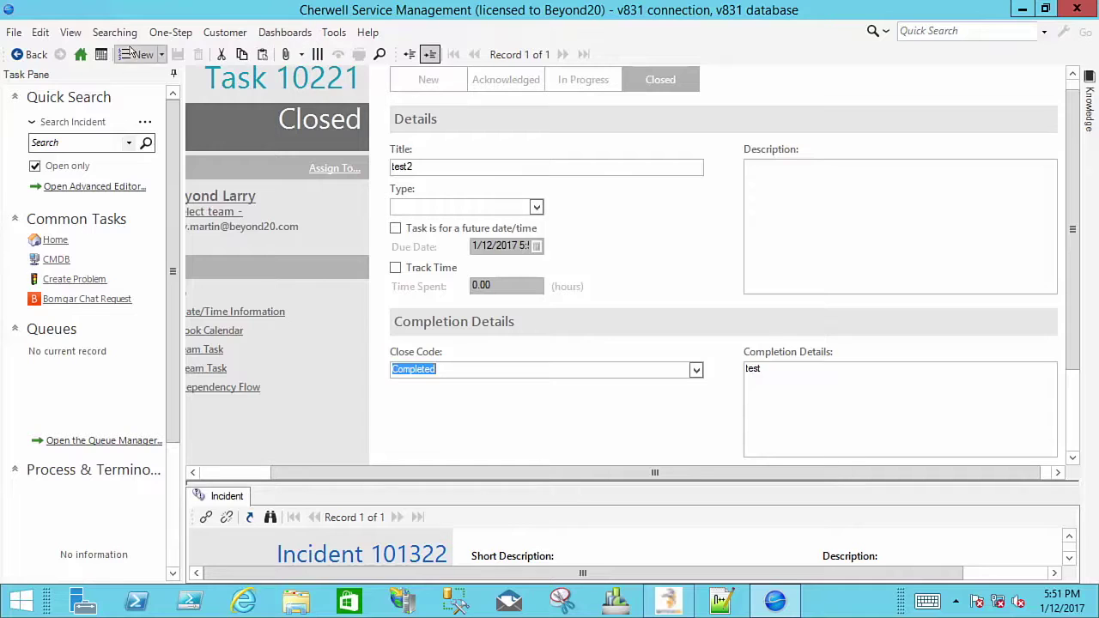
left_click(283, 32)
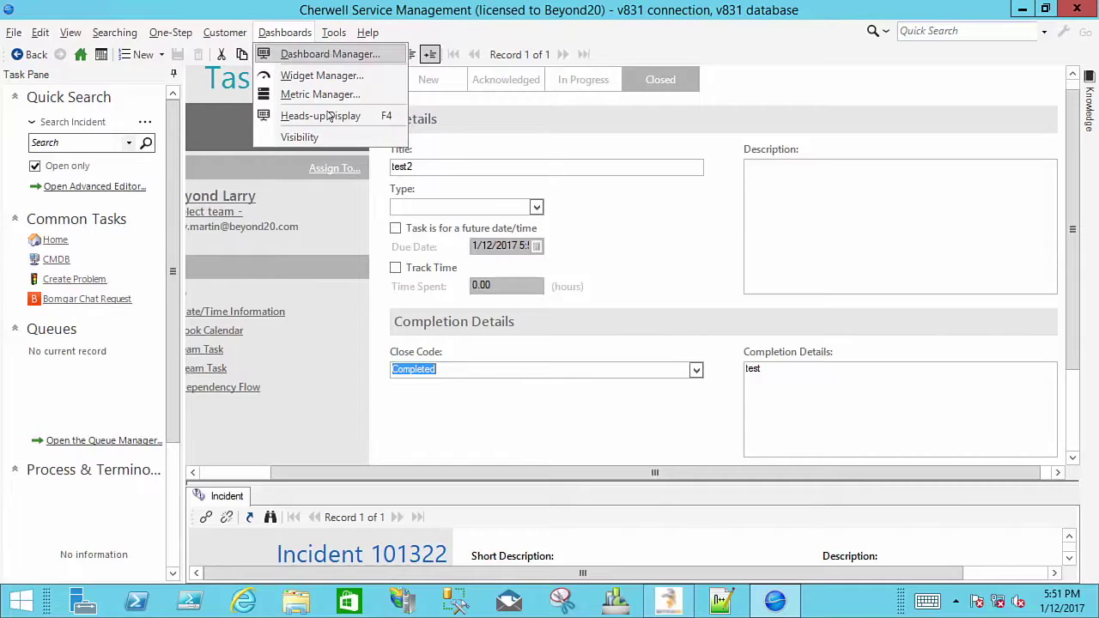
left_click(309, 140)
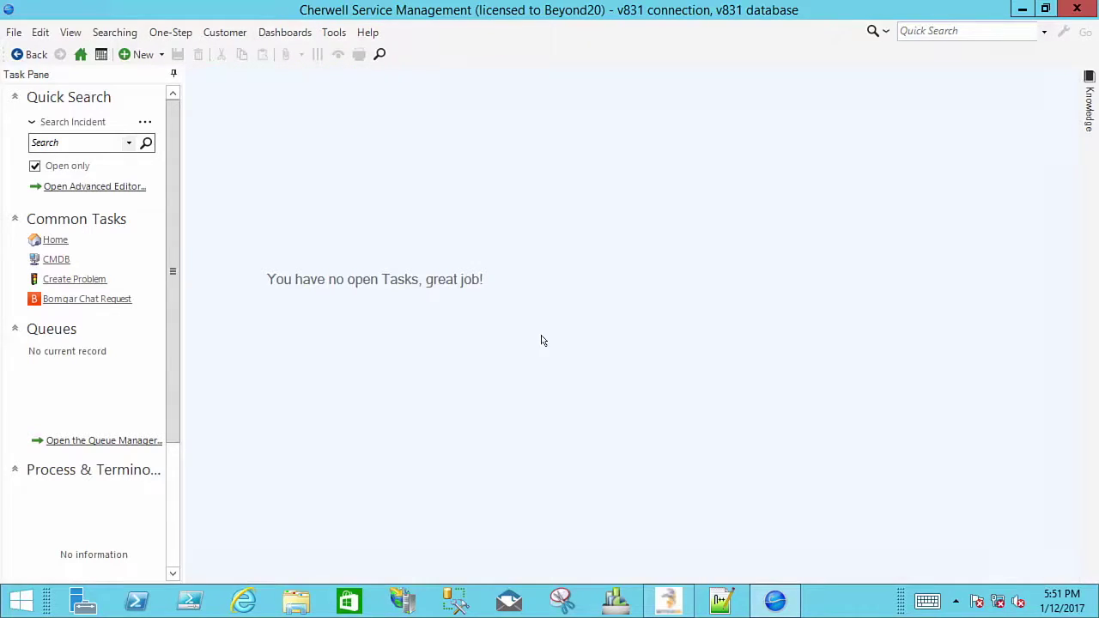